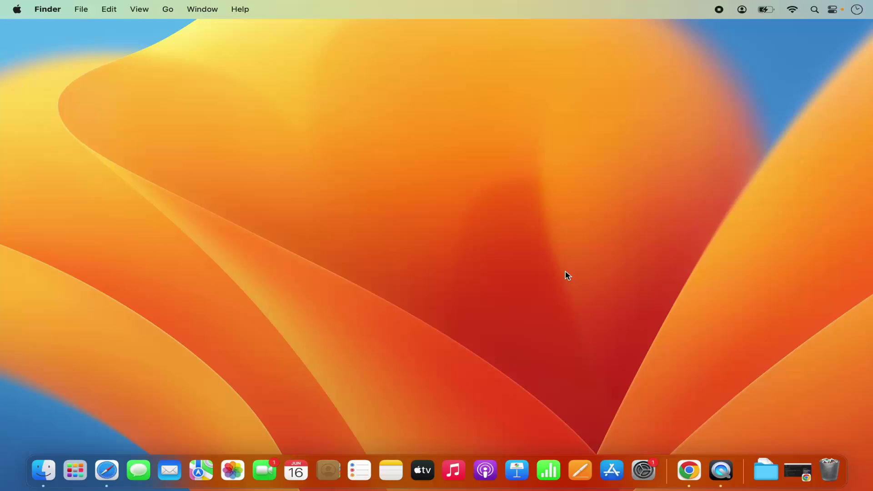
Step: Open the OBS Studio website in Chrome and download the macOS (Apple Silicon) installer
click(688, 468)
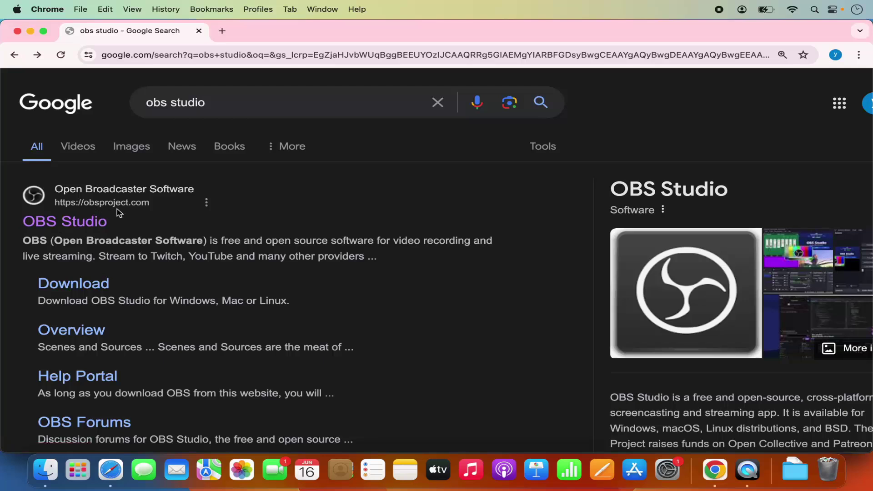
click(91, 224)
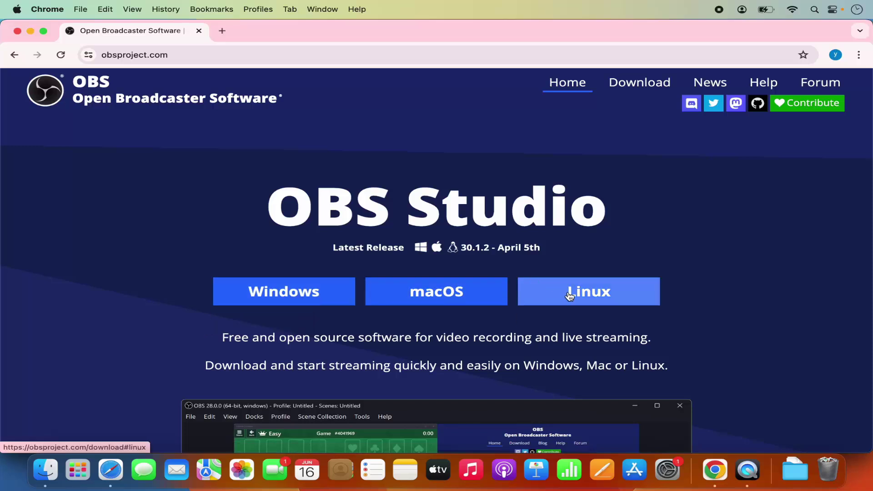
click(438, 295)
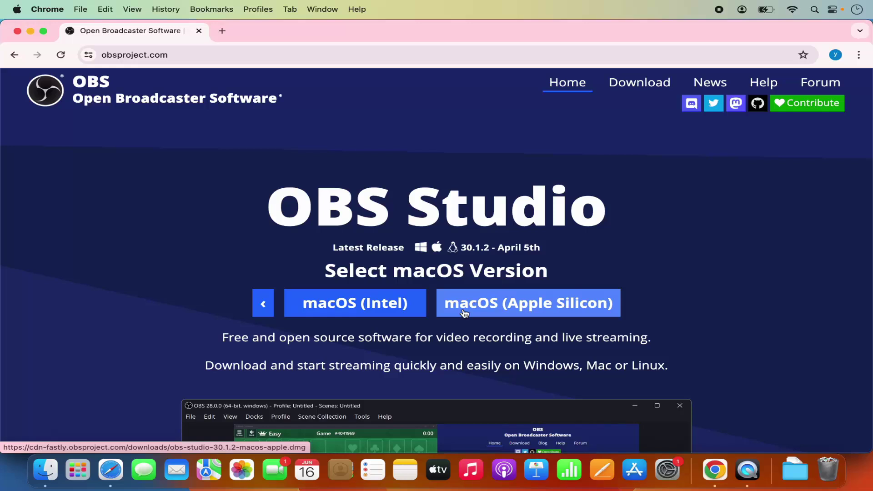
click(510, 309)
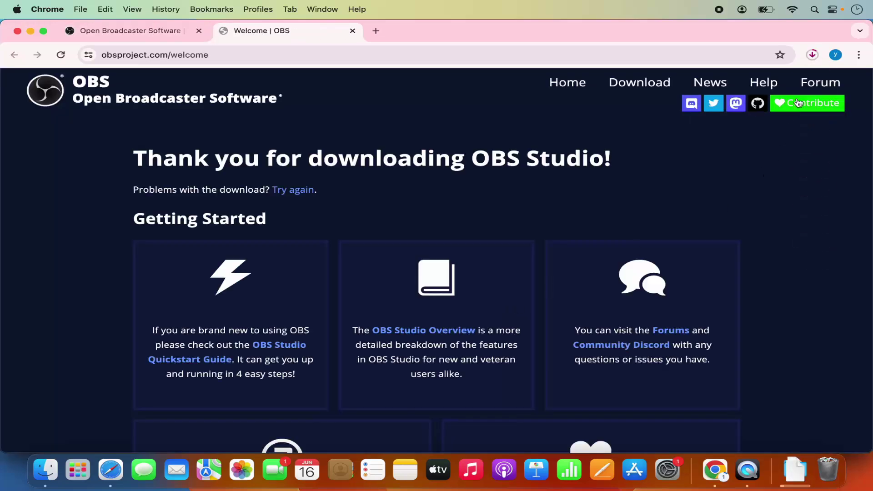
Step: Open the downloaded OBS Studio 30.1.2 disk image and copy OBS into the Applications folder
click(812, 55)
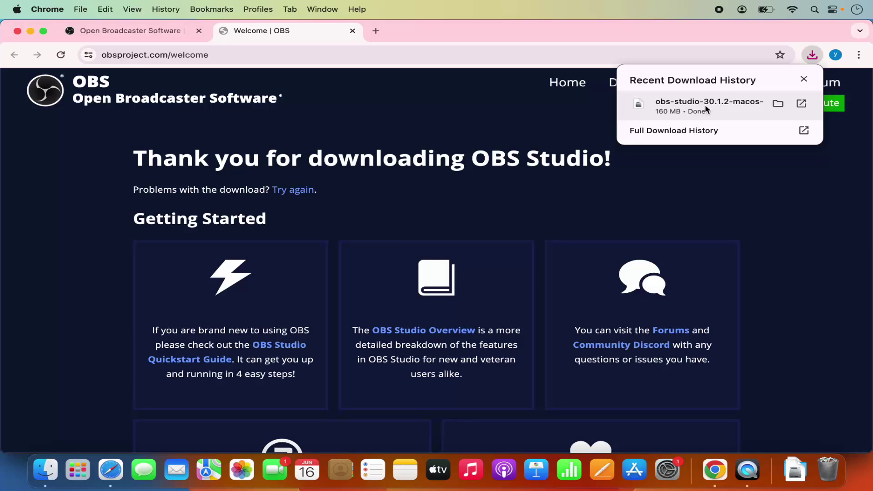
click(706, 109)
click(31, 32)
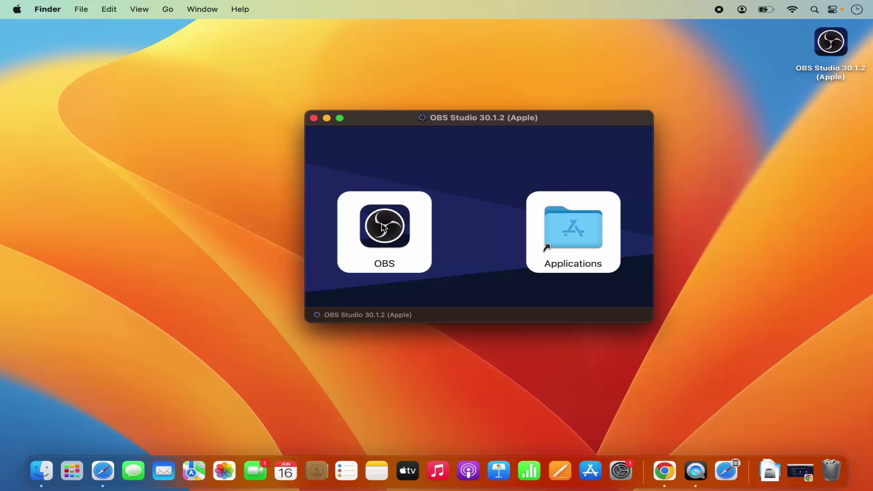
click(382, 226)
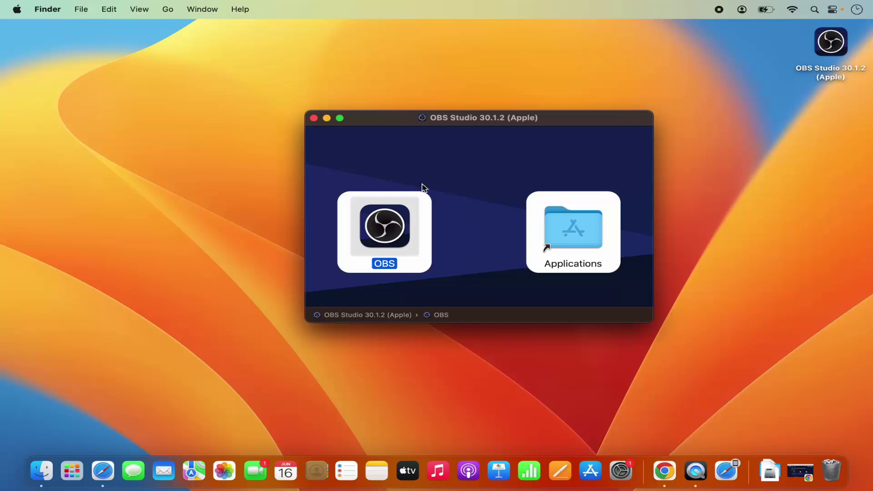
drag(390, 226, 581, 228)
click(327, 118)
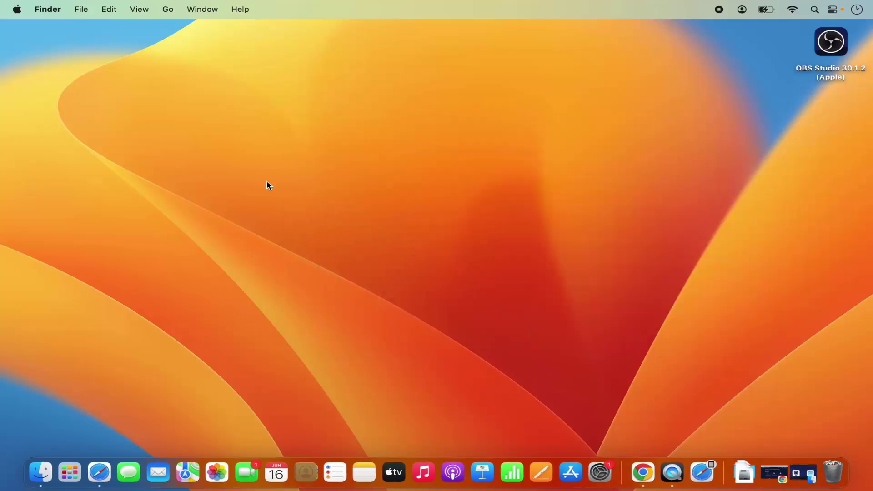
Step: Launch OBS from the Mac's installed applications
click(70, 473)
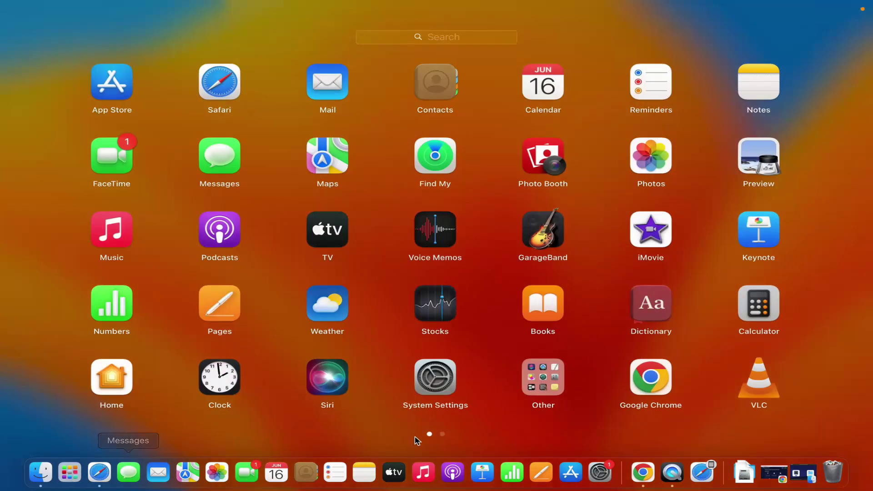
scroll(415, 439, right, 3)
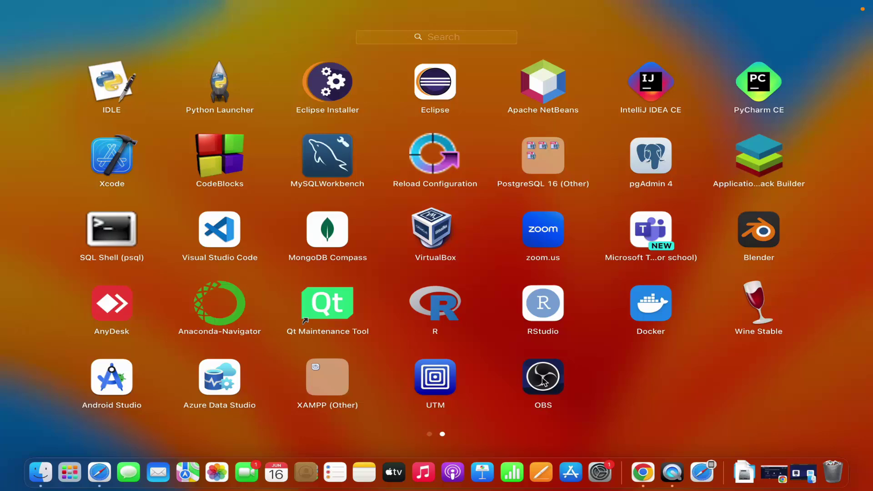
click(545, 380)
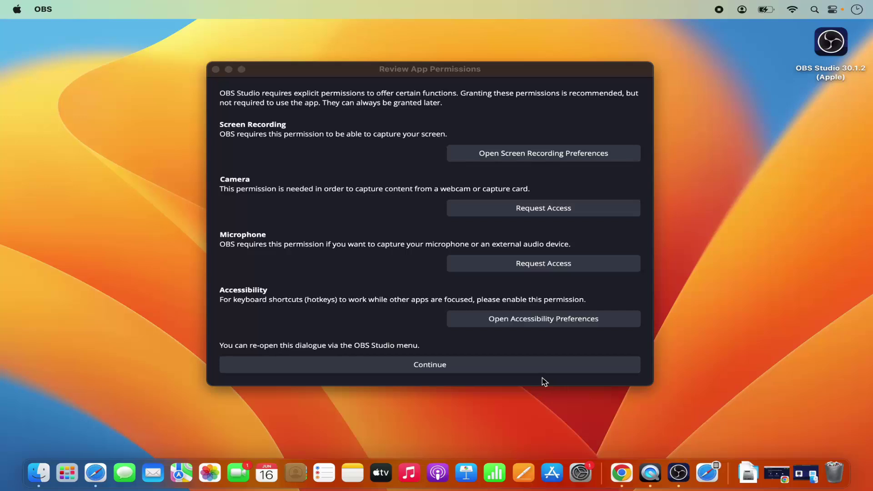
Step: Request and allow camera and microphone access for OBS in the app permissions review
click(411, 125)
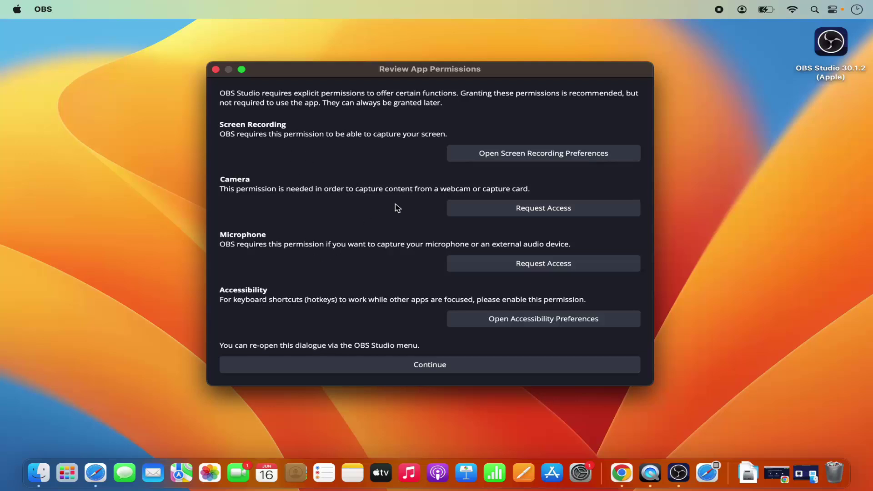
click(473, 210)
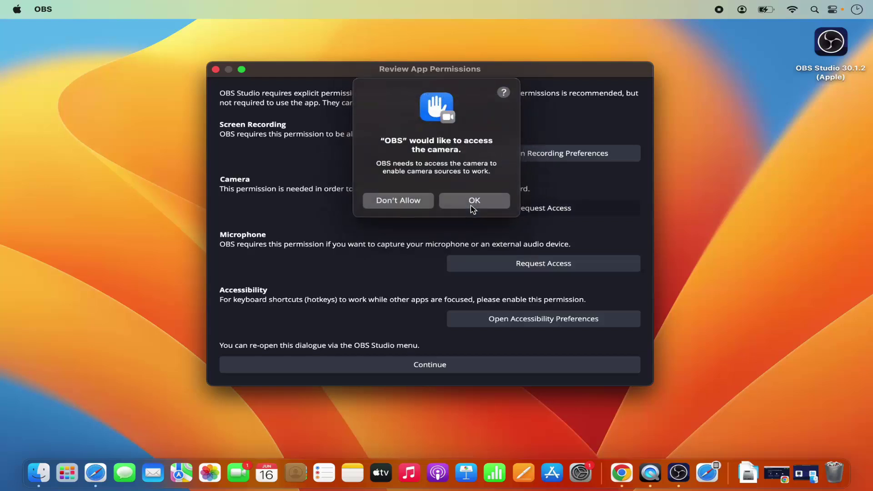
click(471, 203)
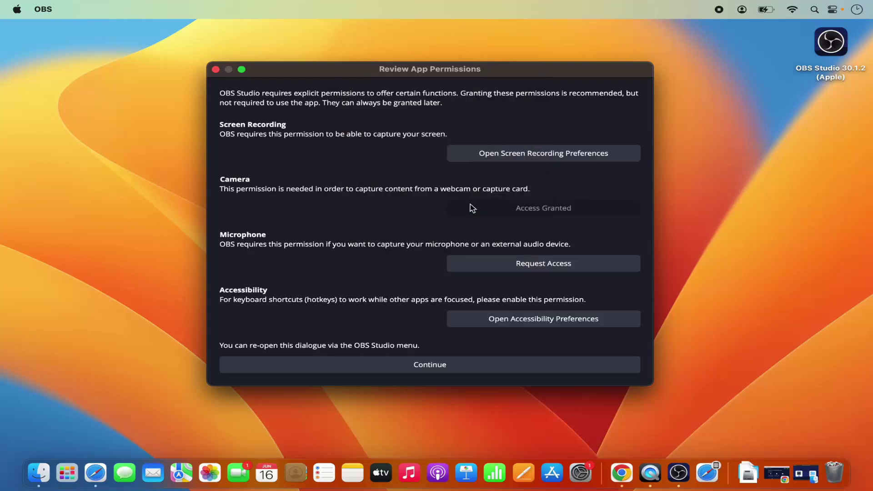
click(501, 264)
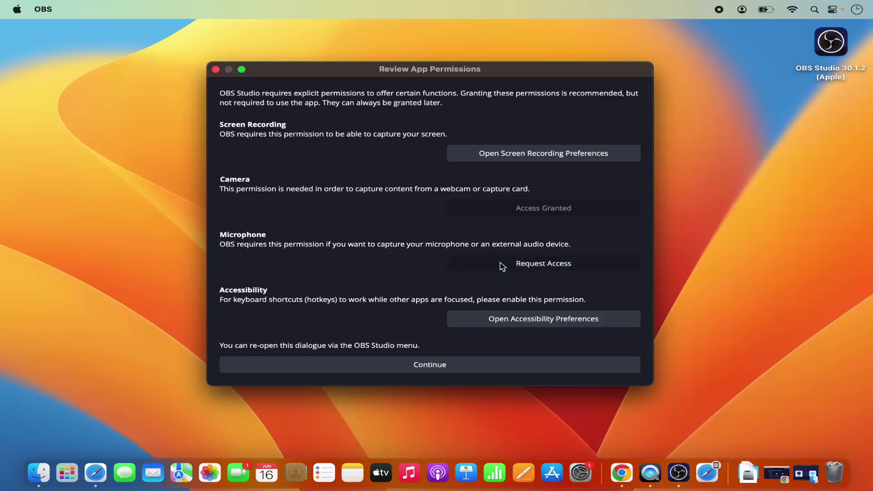
click(475, 201)
Step: Enable OBS in the system's Accessibility privacy settings, authorising the change with the account password
click(508, 327)
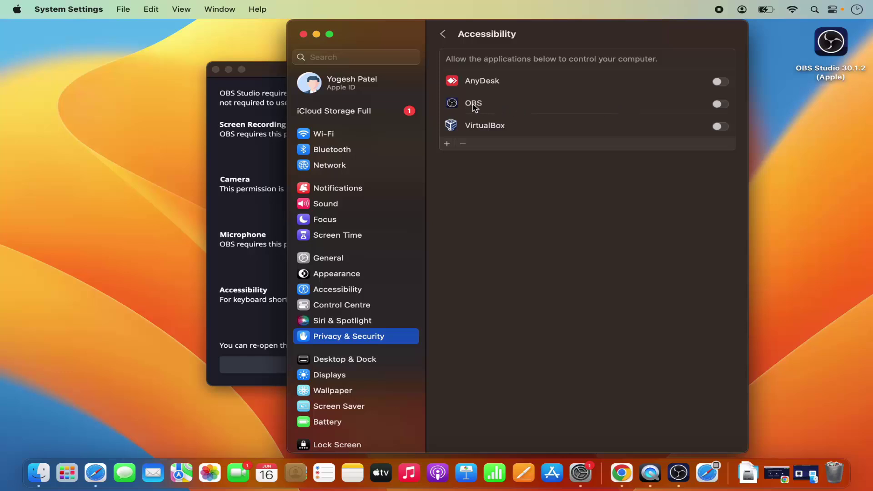
click(723, 106)
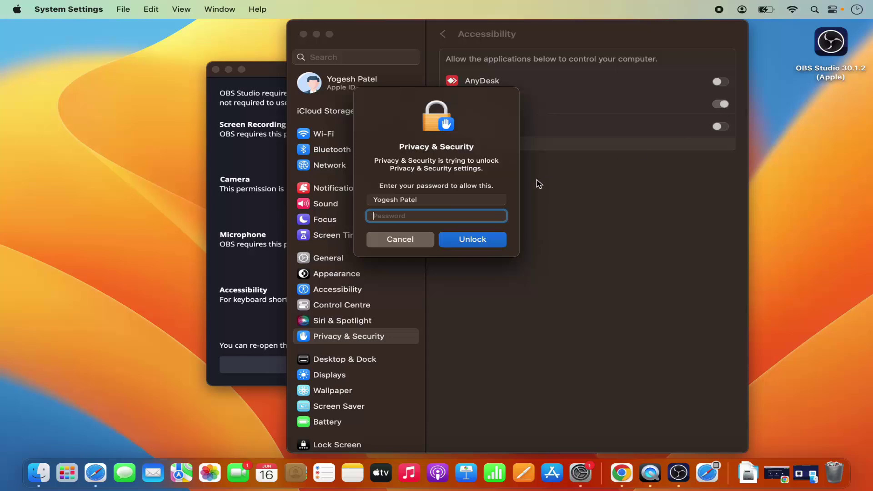
text(••••••)
click(491, 240)
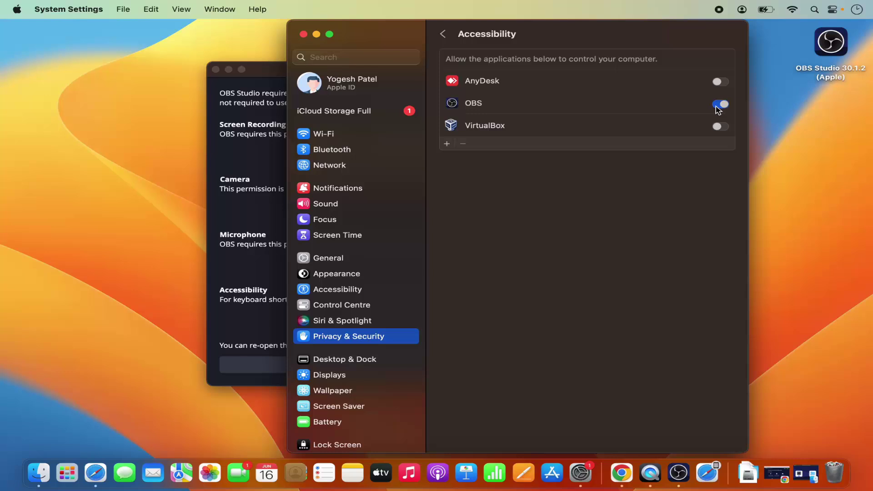
click(303, 34)
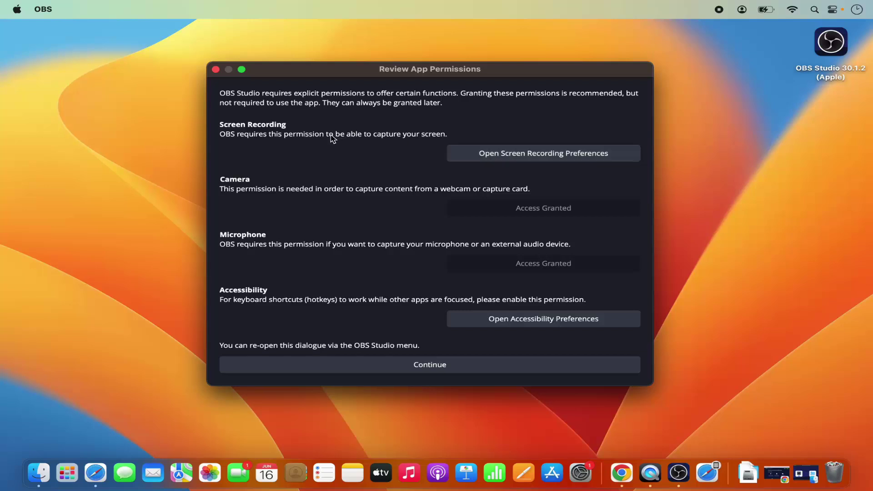
Step: Add OBS from Applications to the apps allowed screen recording, authorising with the account password and choosing to quit and reopen OBS
click(526, 157)
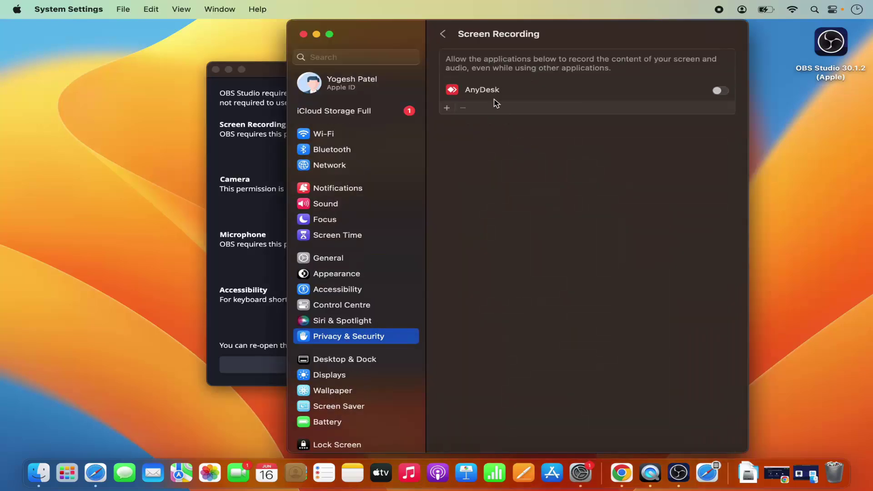
click(448, 110)
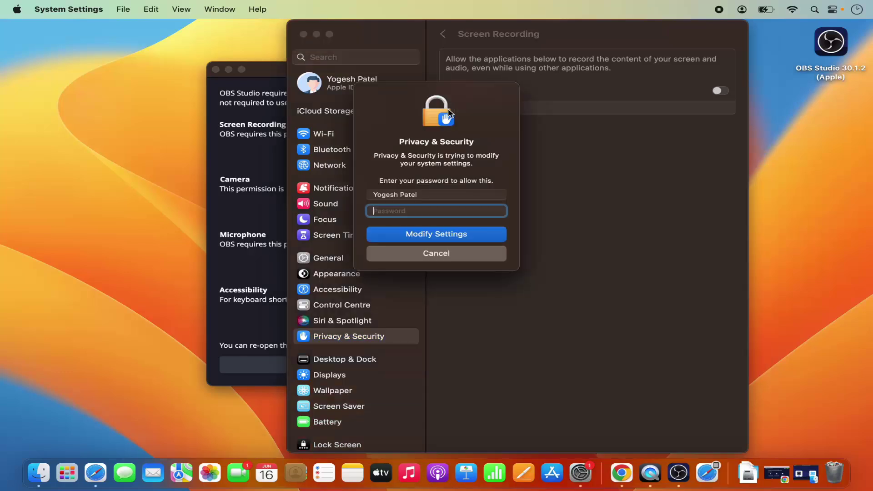
text(••••••)
key(Return)
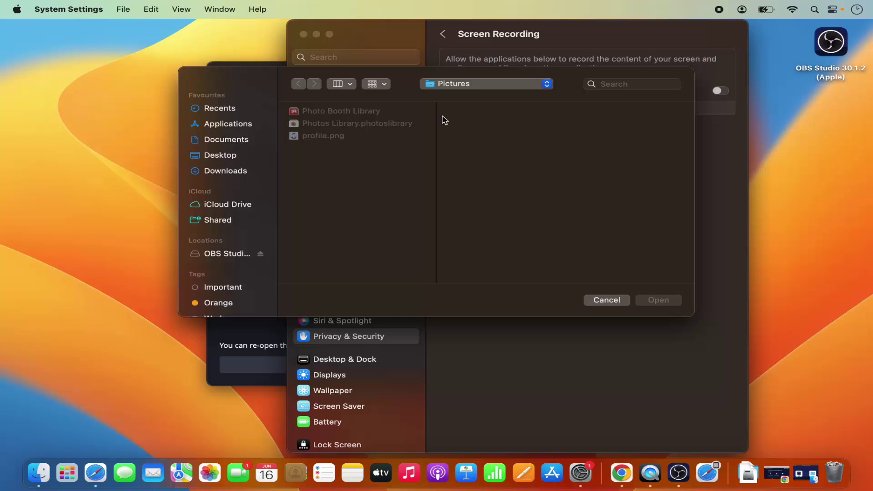
click(223, 127)
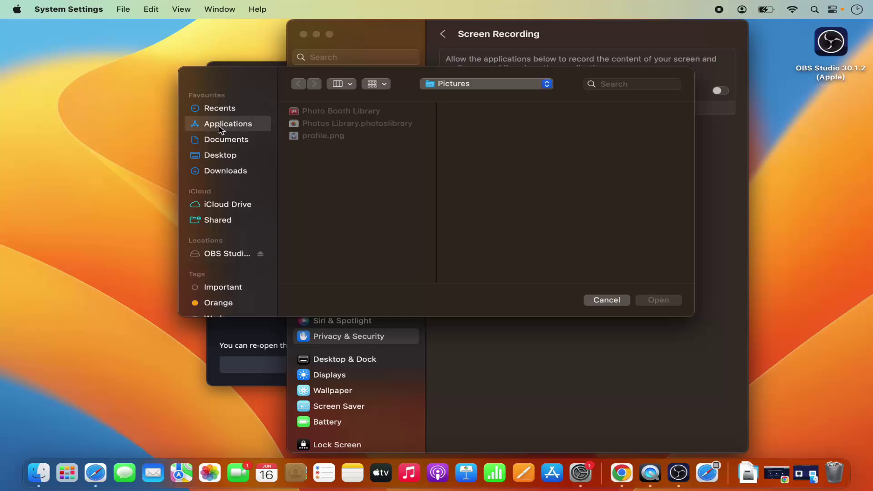
scroll(368, 234, down, 10)
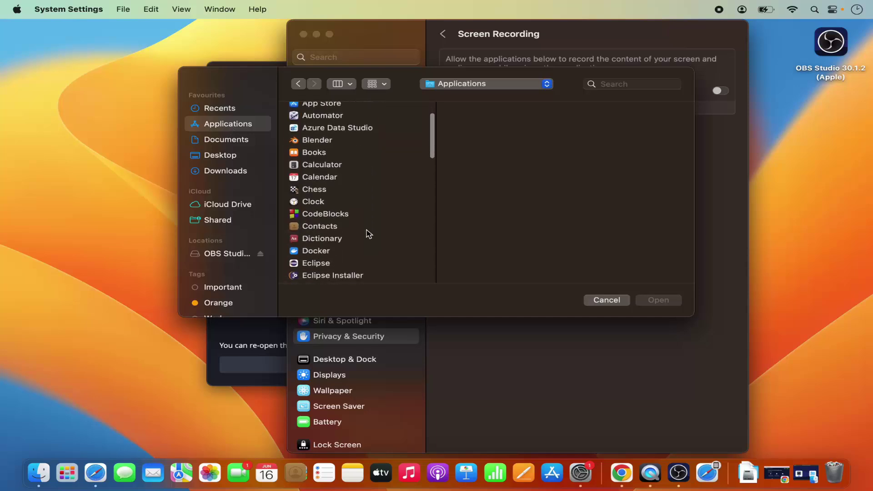
scroll(368, 234, down, 5)
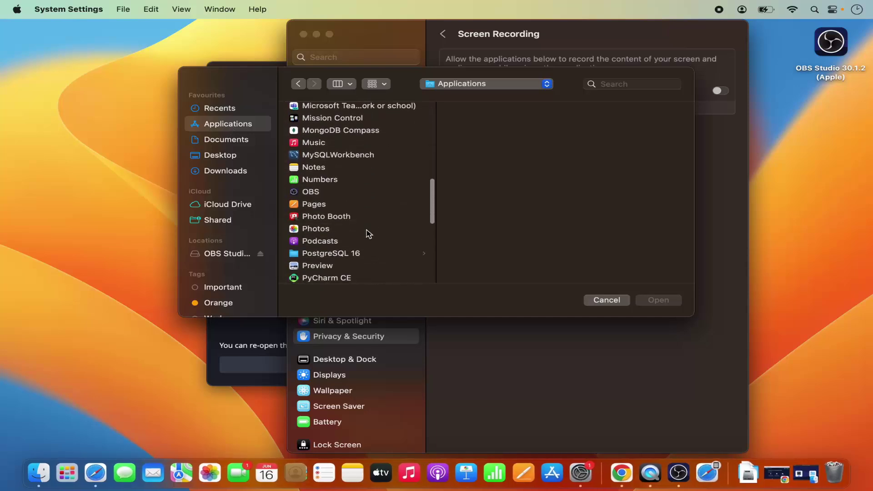
click(318, 195)
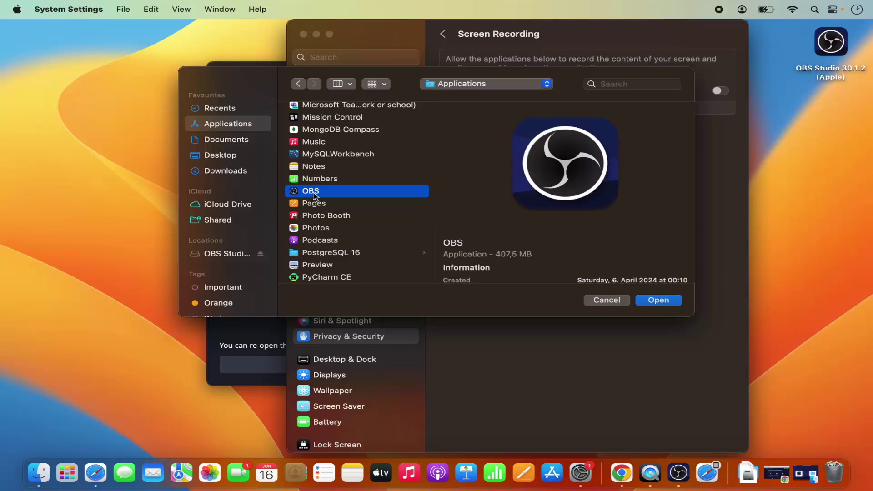
click(641, 301)
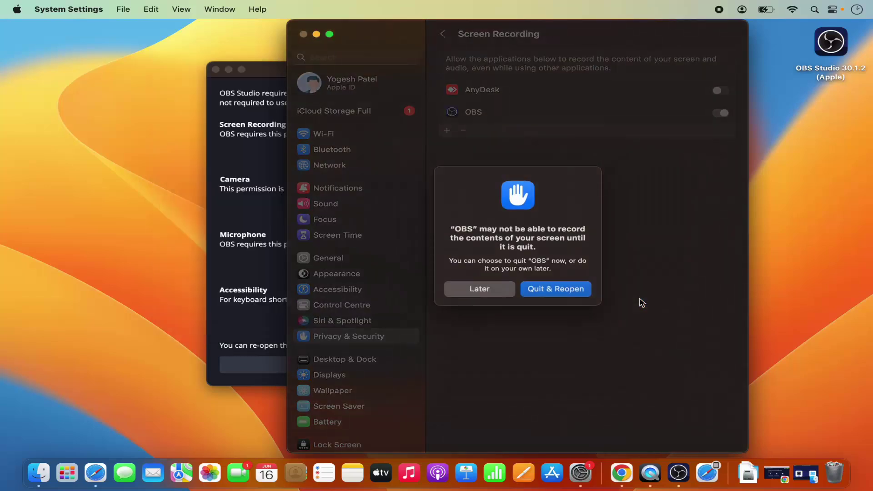
click(567, 294)
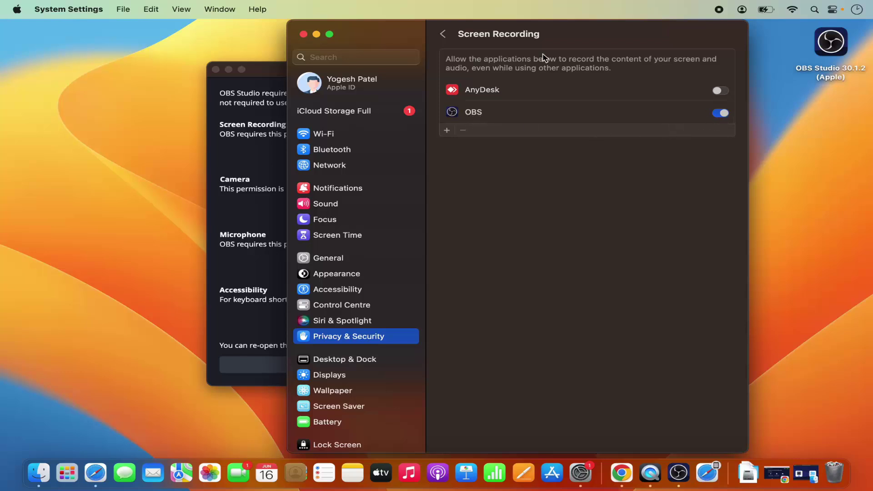
click(317, 36)
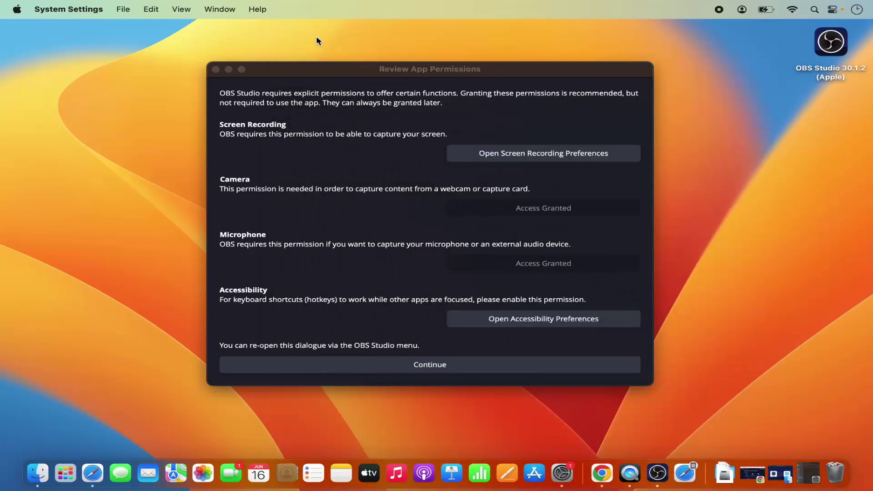
Step: Continue past the permissions review and allow the blocked OBS system software in the Privacy & Security settings
click(439, 369)
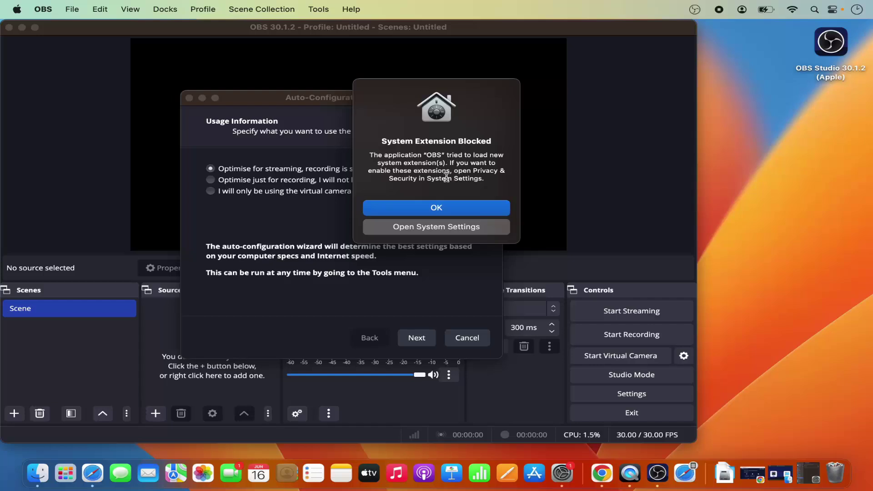
click(432, 227)
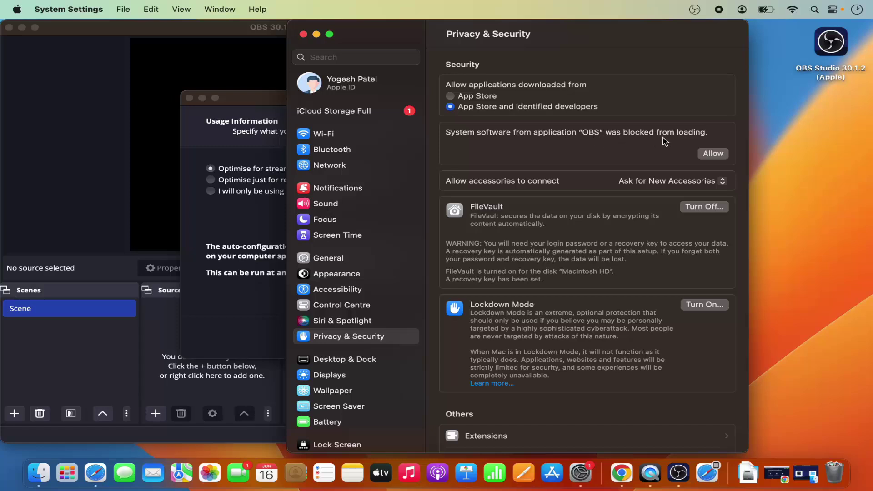
click(713, 154)
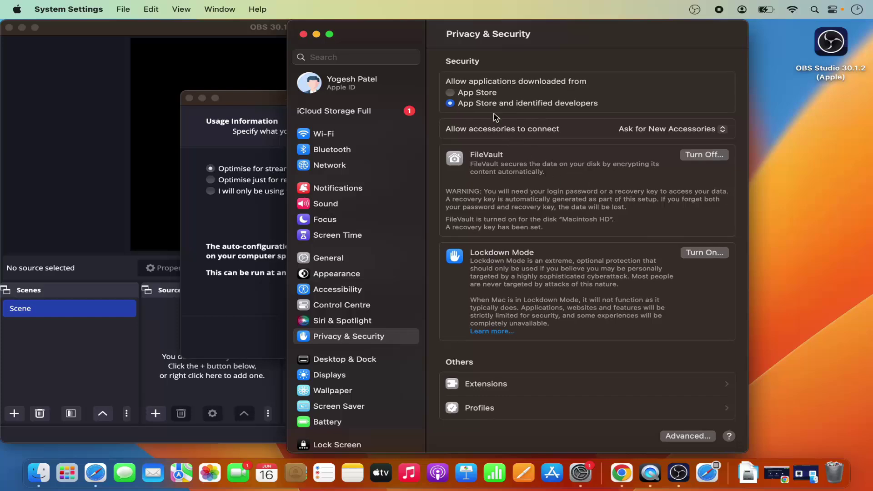
click(317, 34)
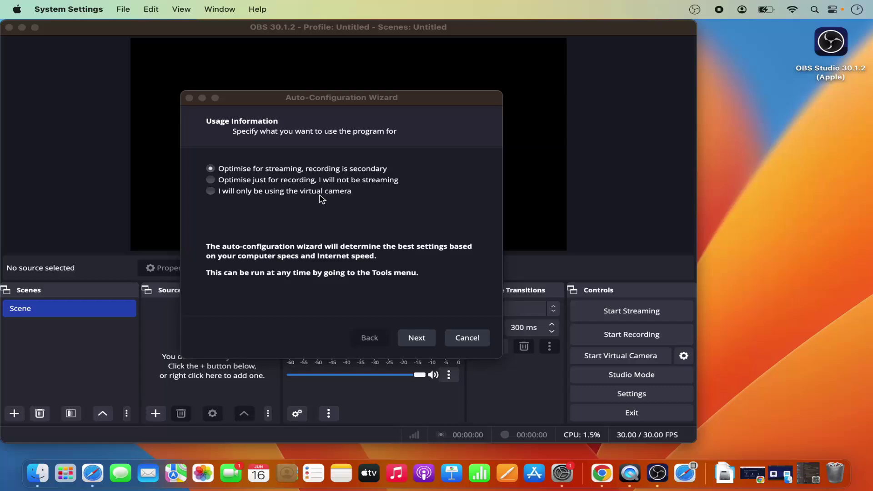
Step: Auto-configure for recording only, with the current 1920x1080 canvas and 60 or 30 FPS preferring 60, and apply the suggested settings
click(211, 180)
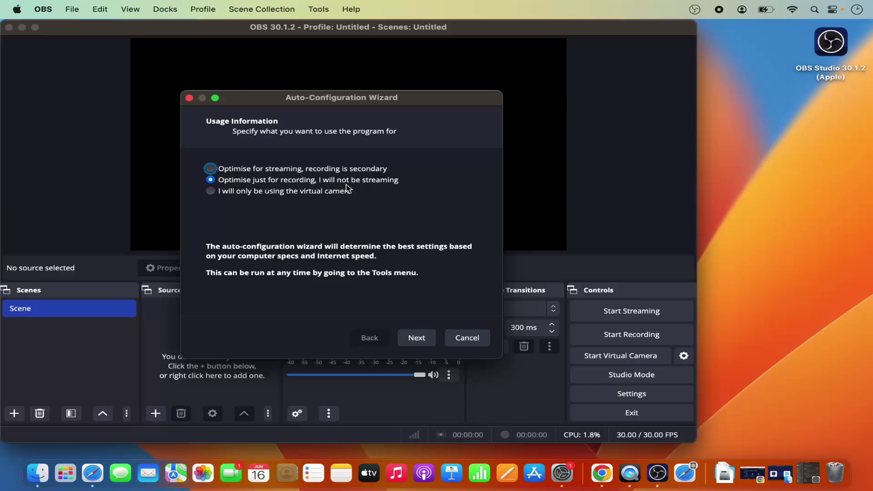
click(408, 340)
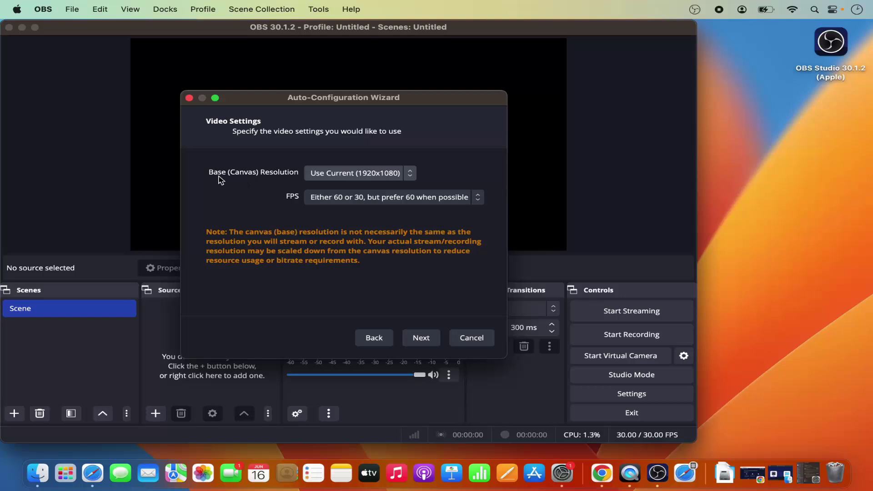
click(323, 178)
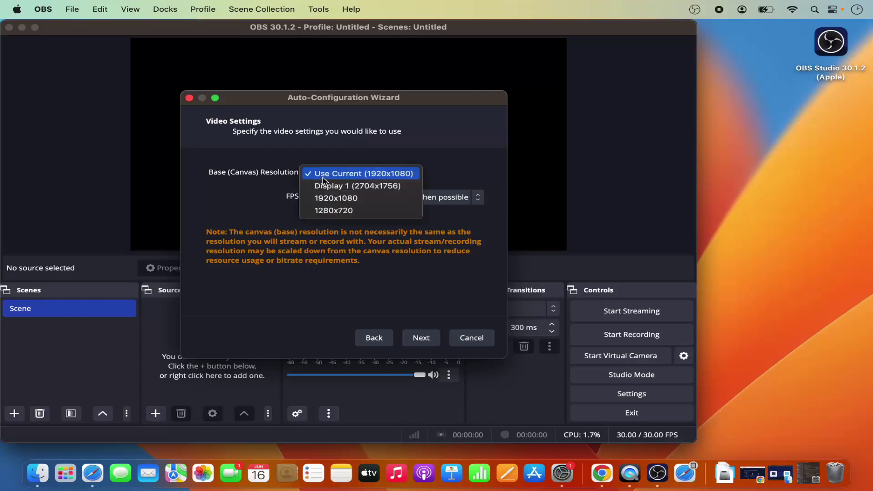
click(362, 178)
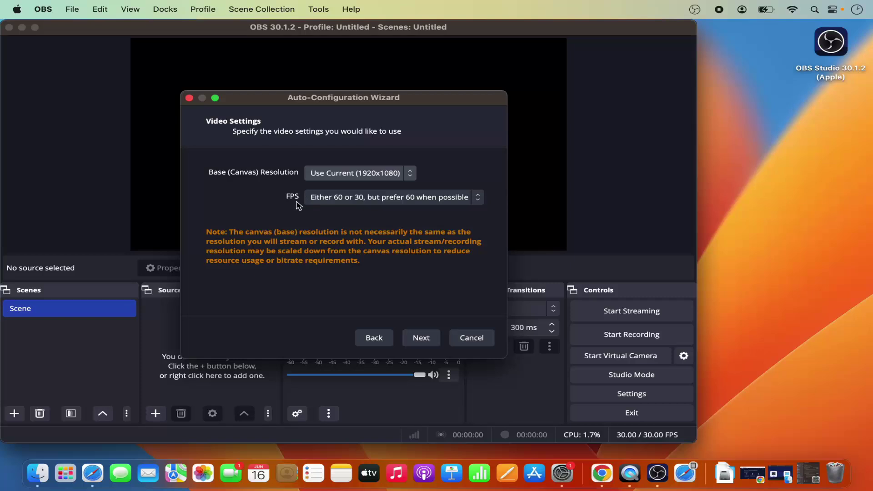
click(333, 201)
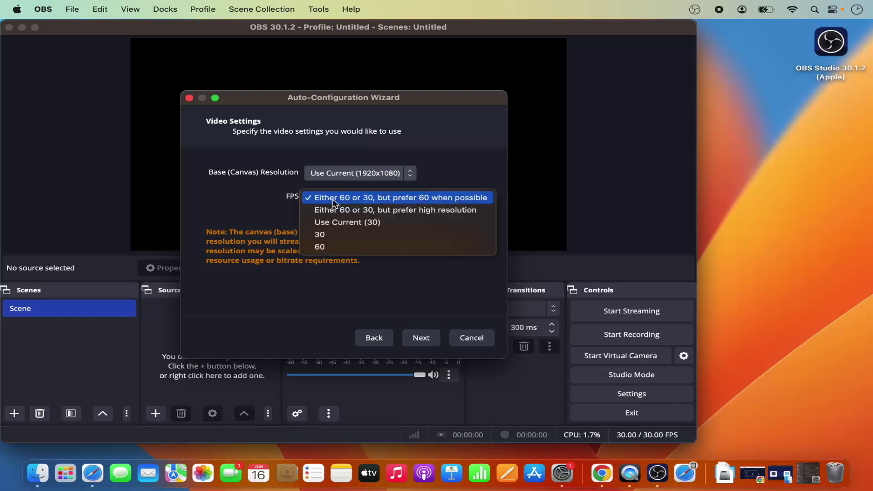
click(333, 199)
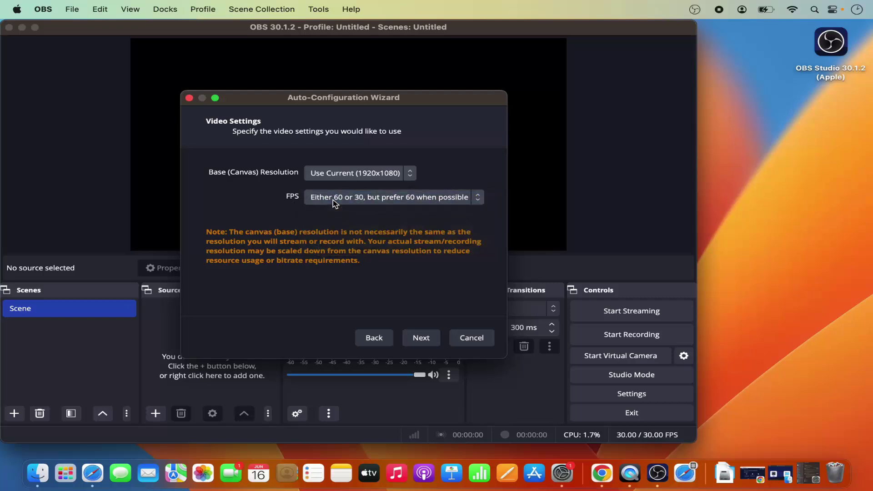
click(422, 341)
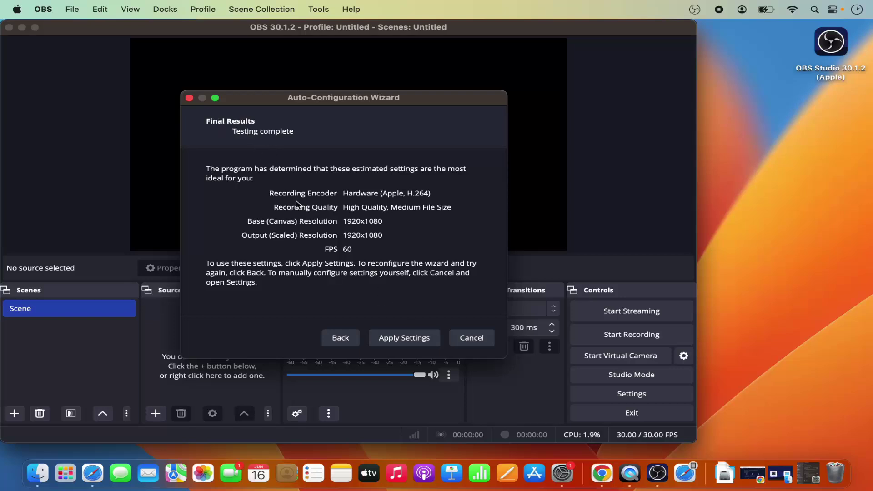
click(395, 338)
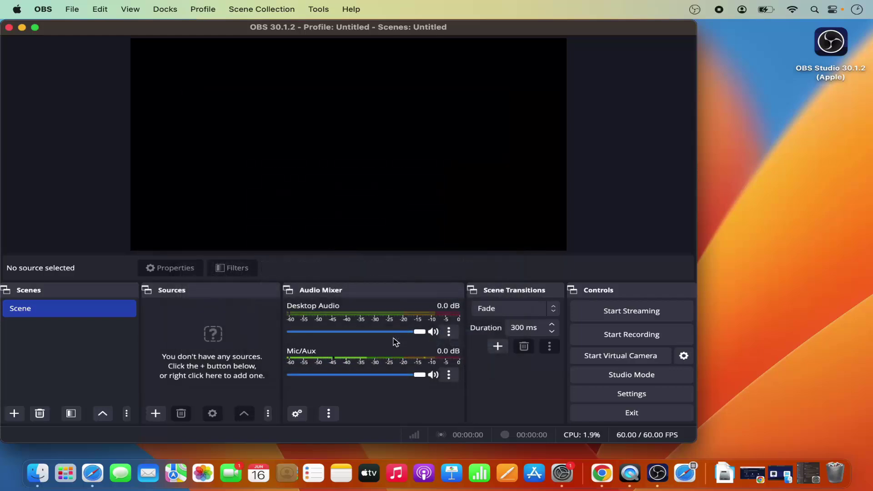
Step: Enlarge the main window and add a new macOS Screen Capture source using Display Capture of the Built-in Retina Display
double_click(478, 31)
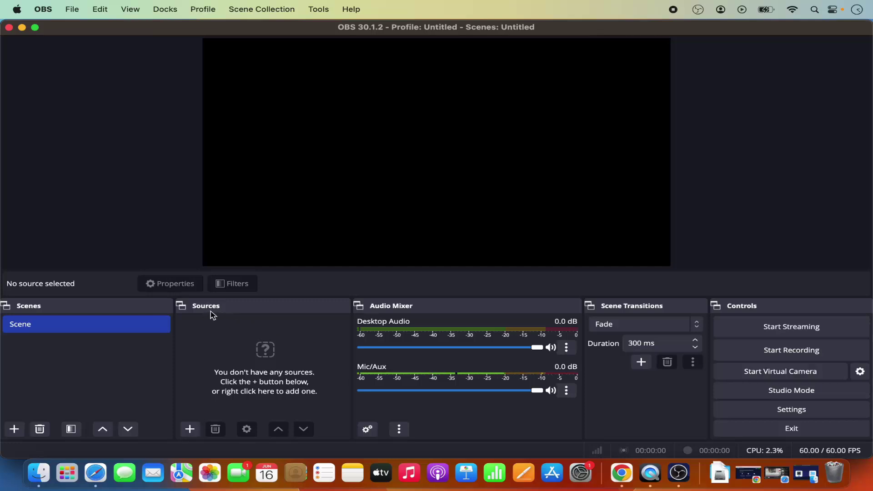
click(190, 430)
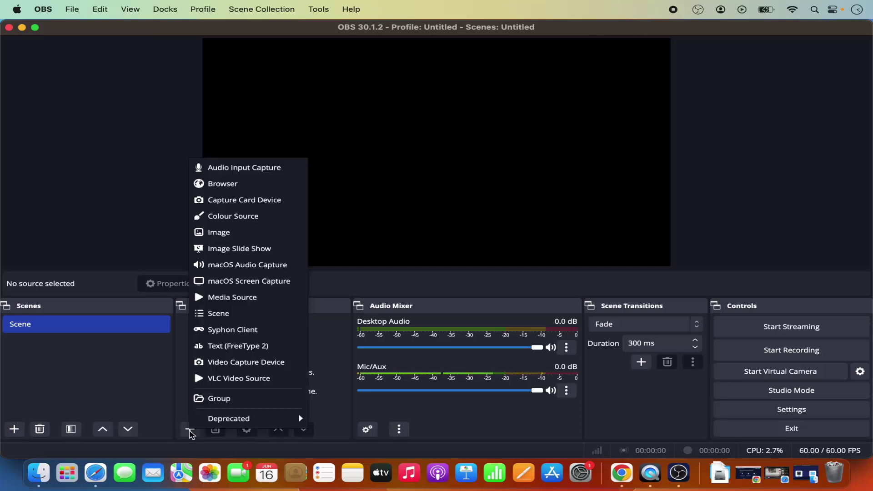
click(224, 286)
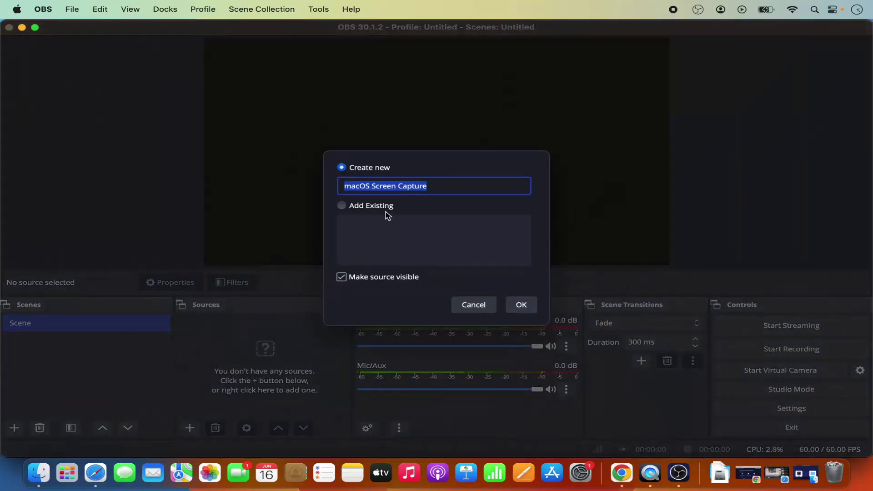
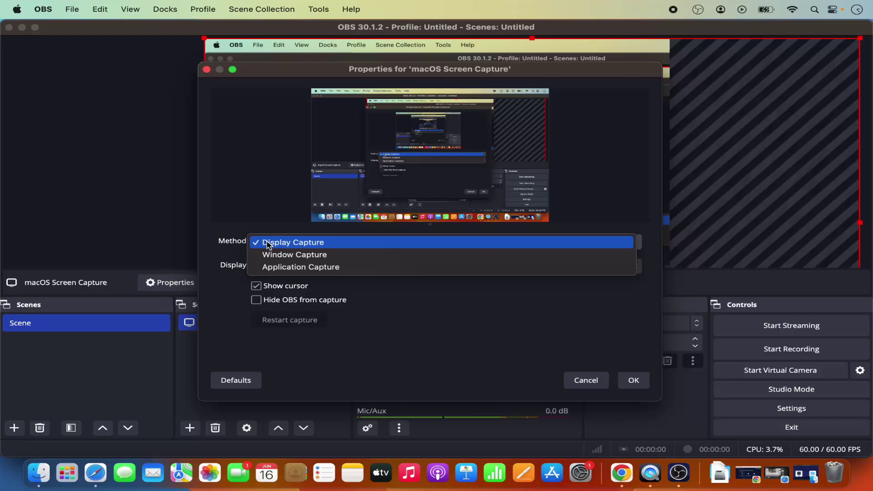
click(266, 244)
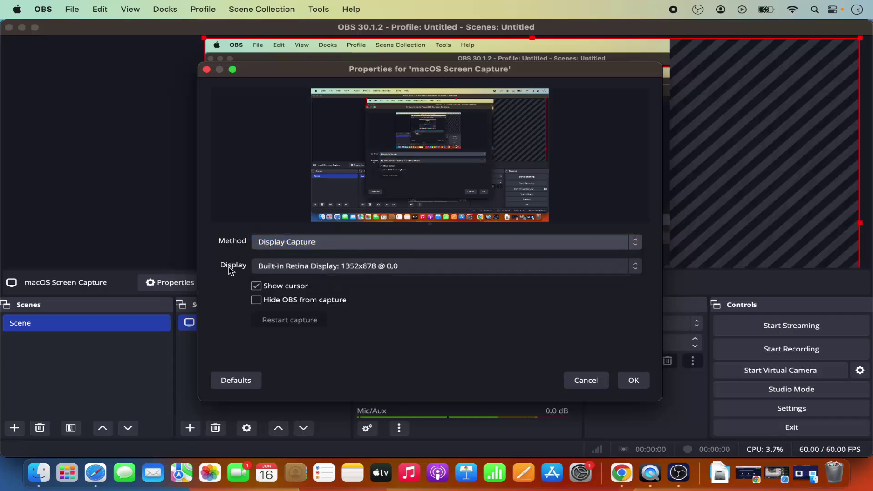
click(350, 272)
click(354, 272)
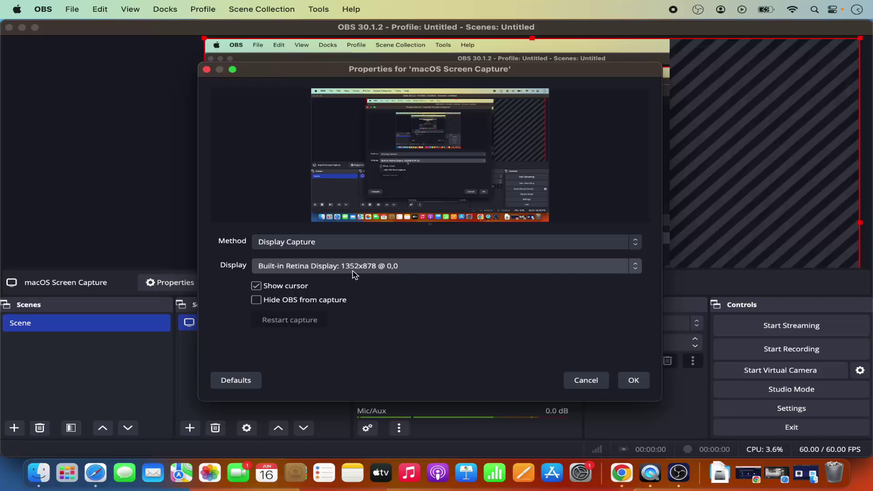
click(625, 381)
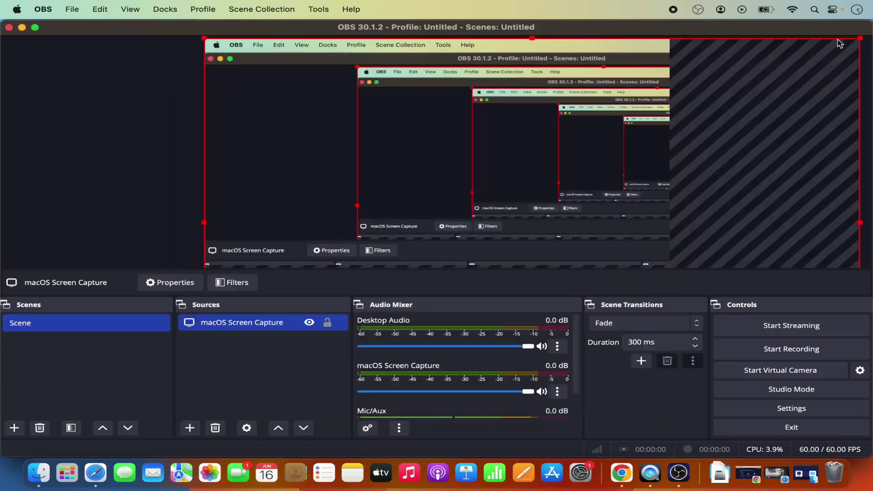
Step: Scale the screen capture down to the canvas width and align it with the canvas's top edge
drag(861, 38, 653, 133)
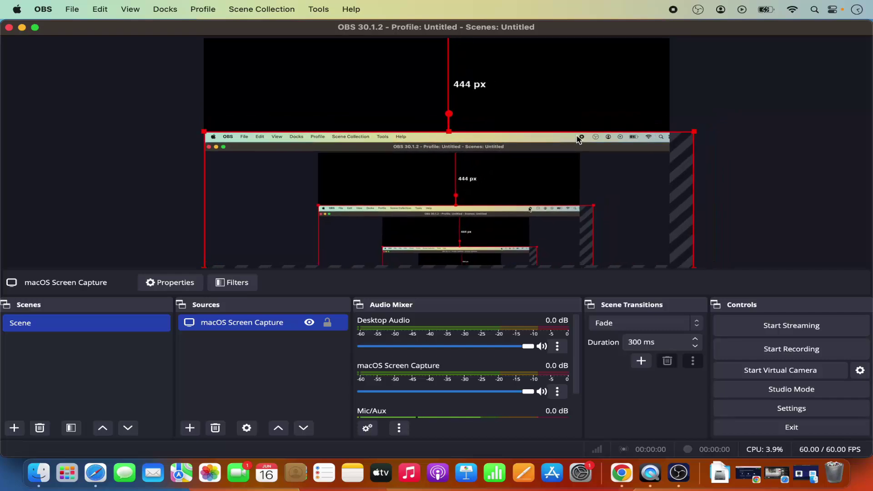
drag(555, 139, 544, 44)
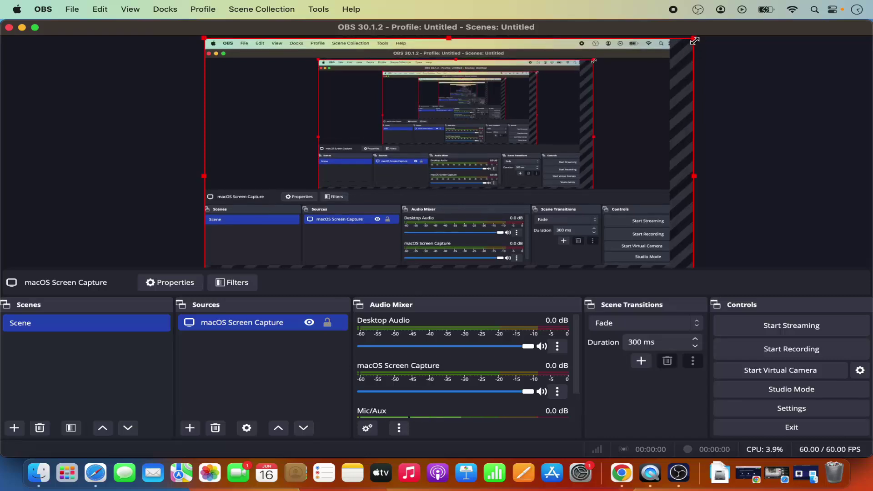
drag(693, 39, 671, 39)
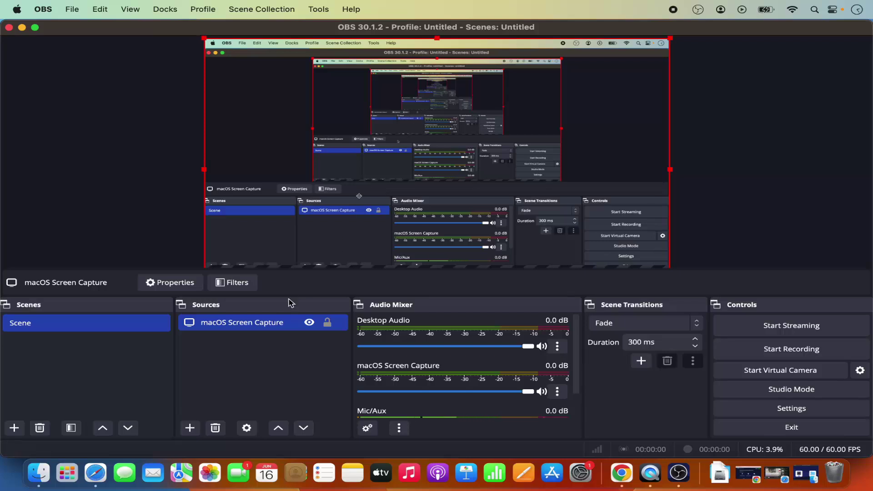
Step: Check the captured display's resolution and set both the base canvas and output scaled video resolutions to 1352x878
click(246, 427)
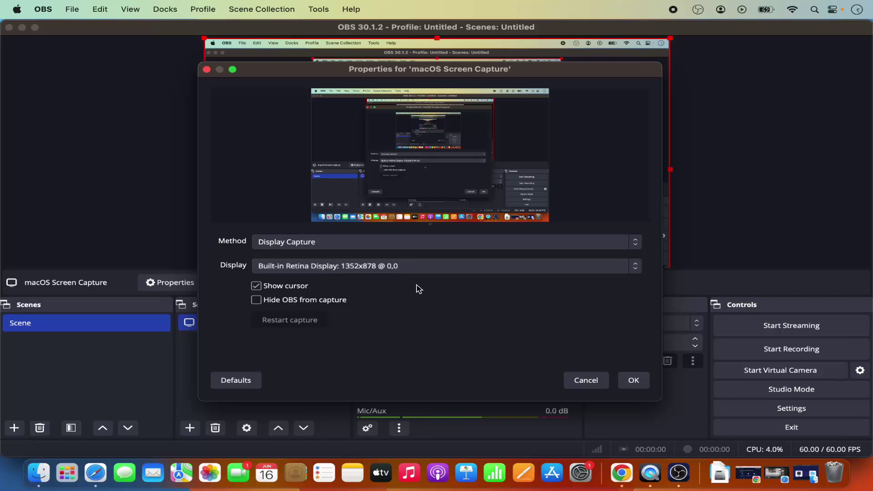
click(632, 380)
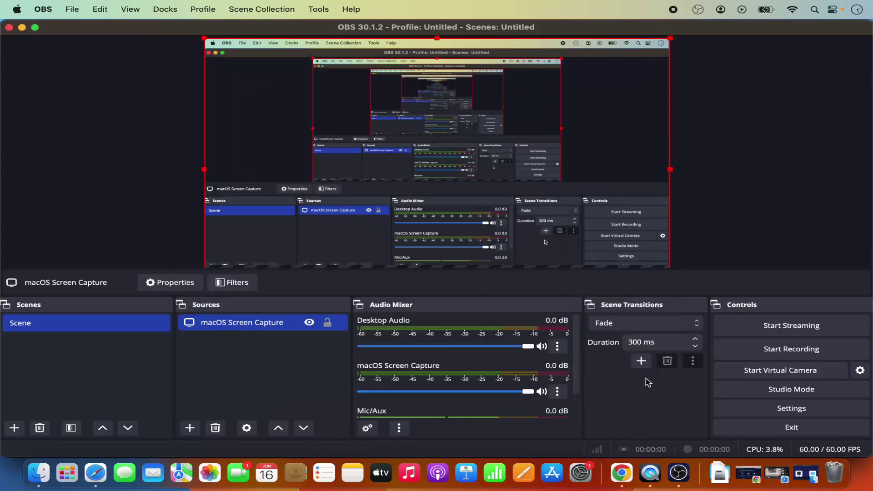
click(758, 412)
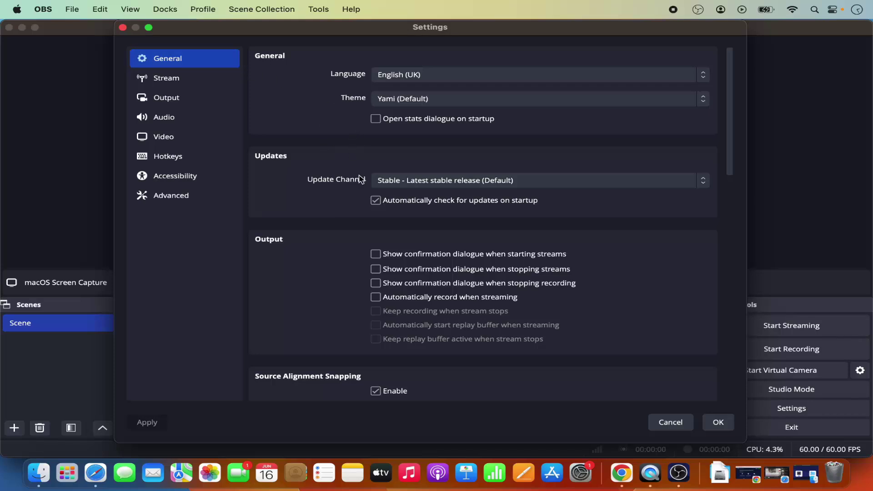
click(195, 136)
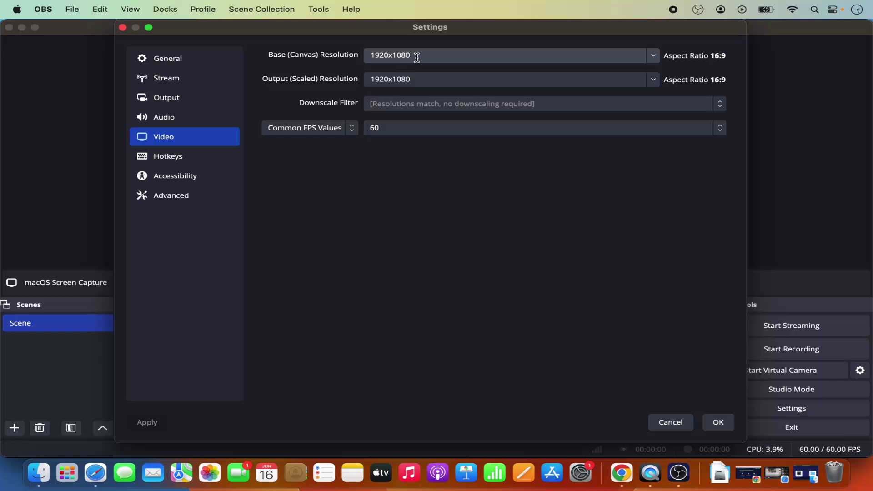
click(655, 57)
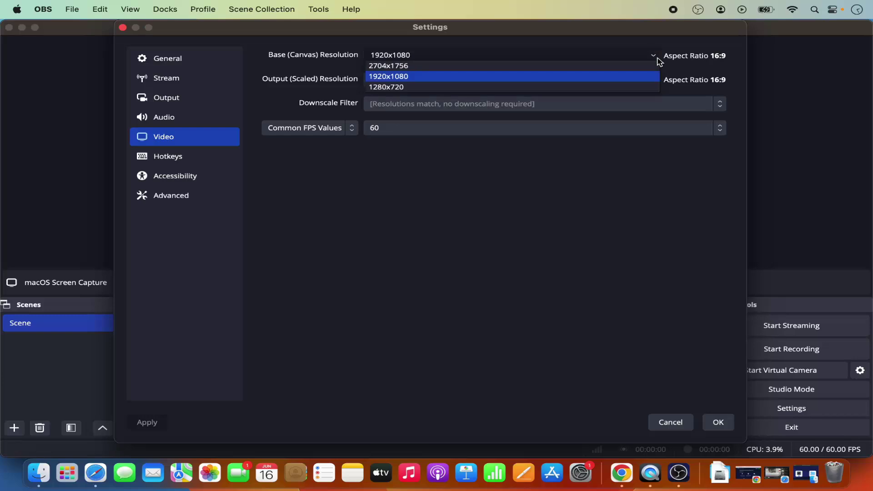
click(540, 55)
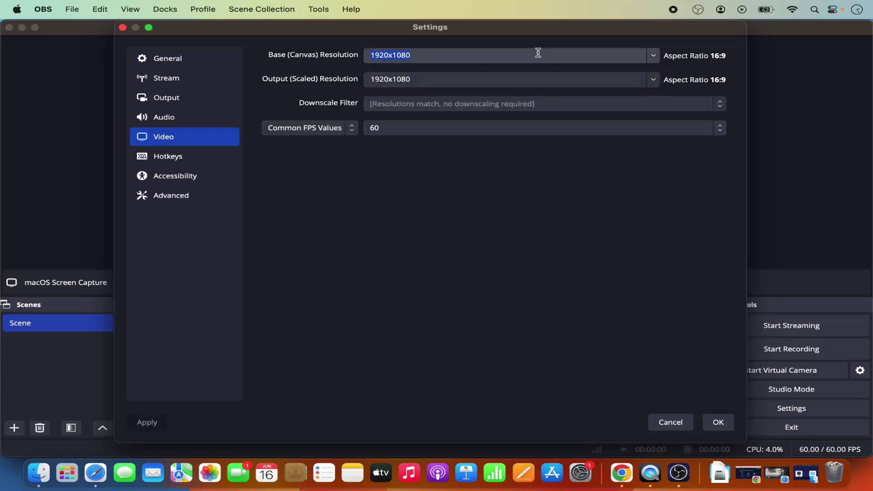
text(1352x8)
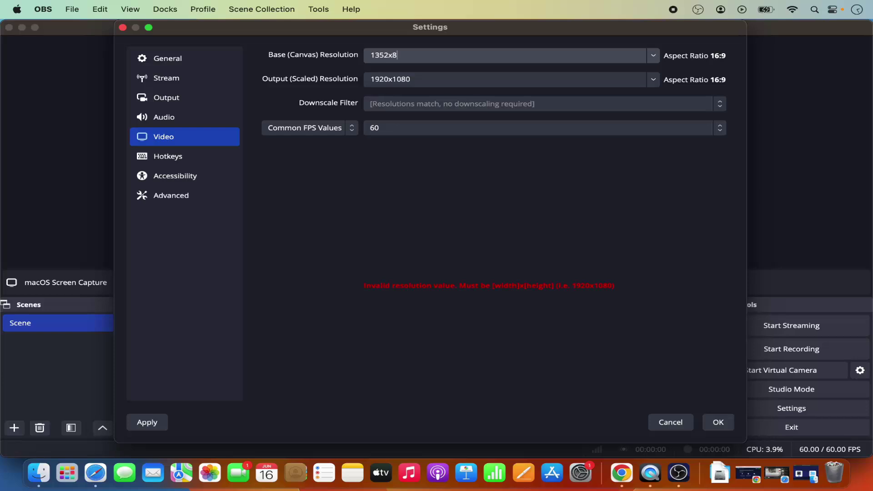
text(78)
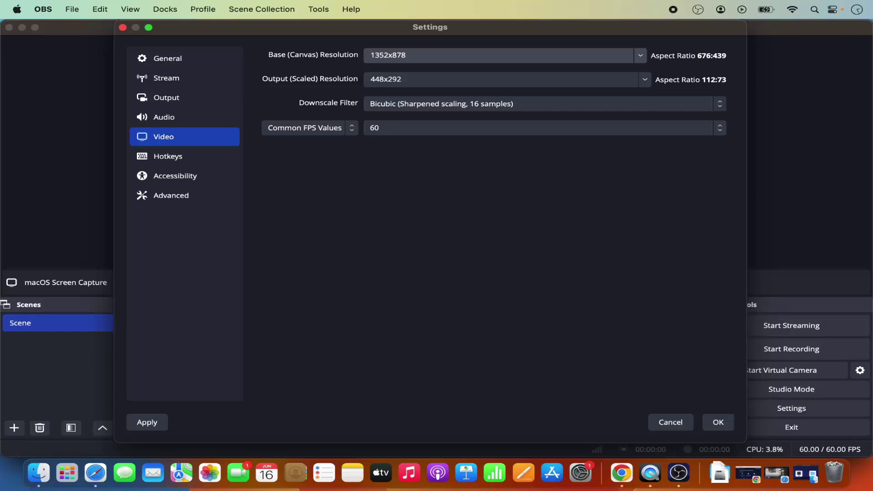
key(super+c)
double_click(489, 77)
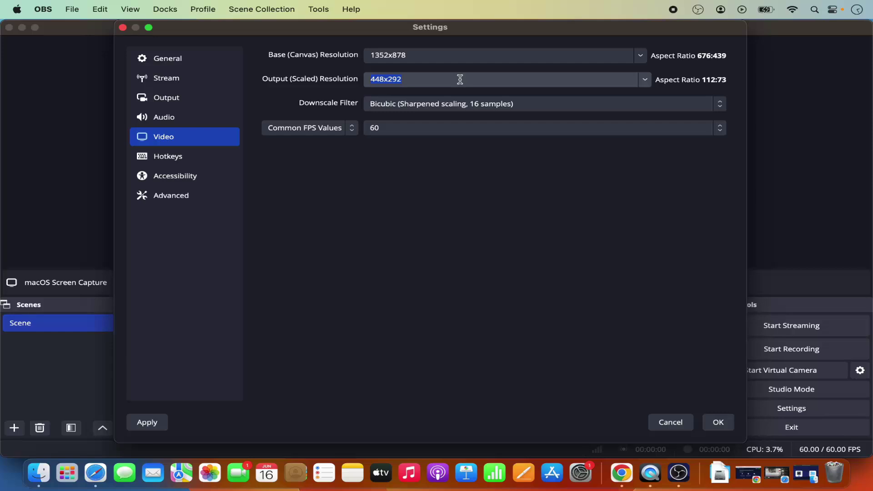
key(super+v)
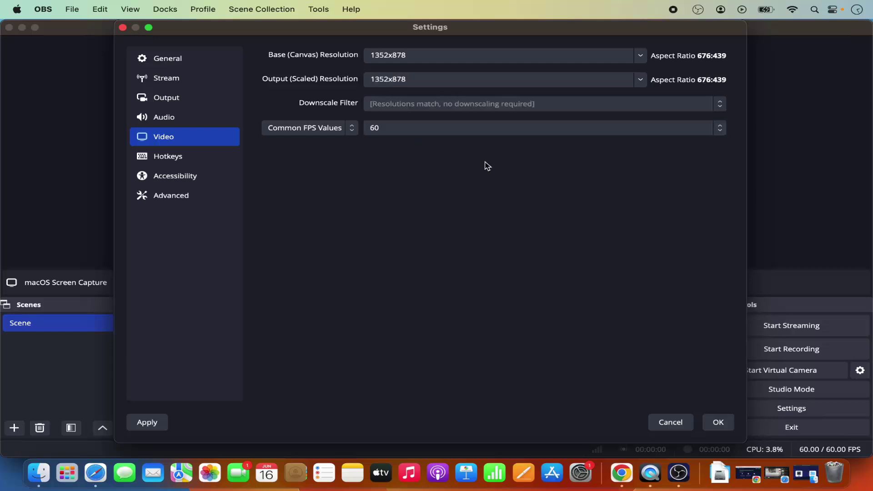
click(718, 422)
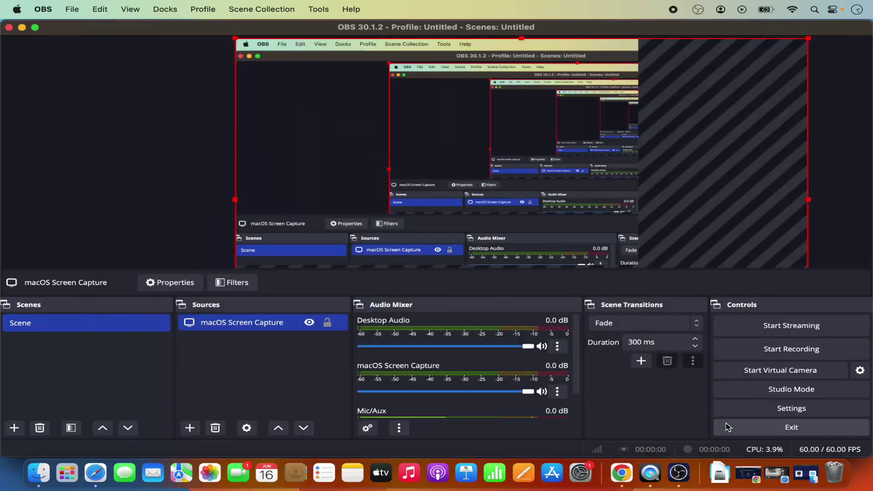
Step: Shrink the screen capture source to the canvas width and move it up so it fills the whole canvas
click(246, 427)
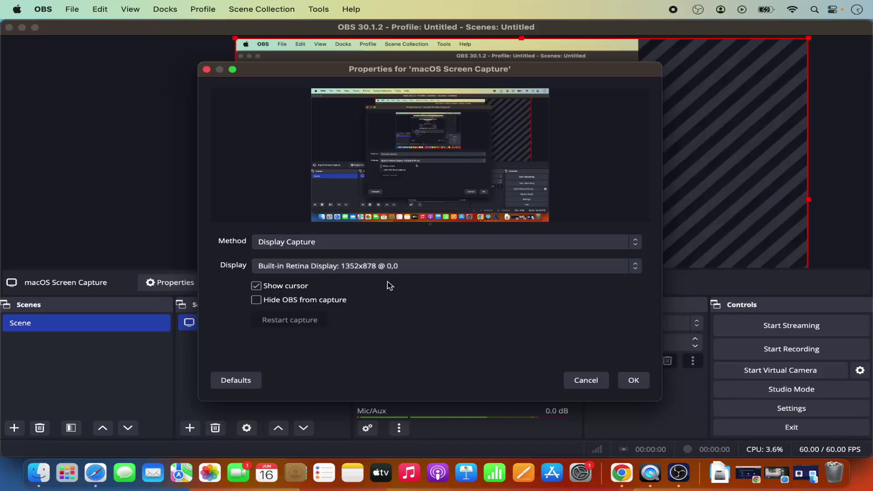
click(633, 380)
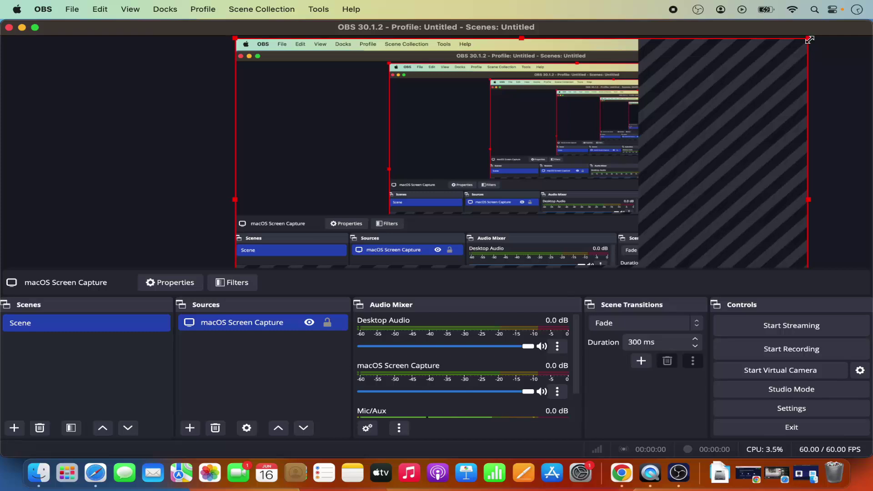
drag(808, 39, 619, 133)
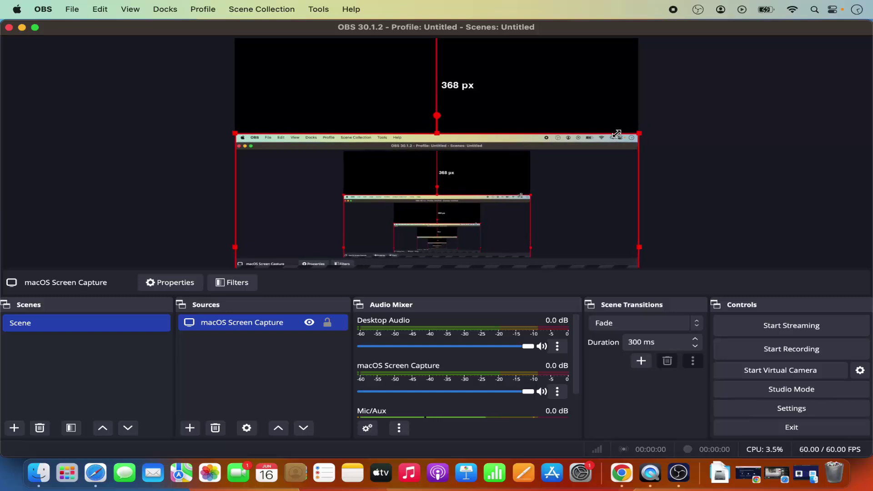
drag(578, 178, 575, 79)
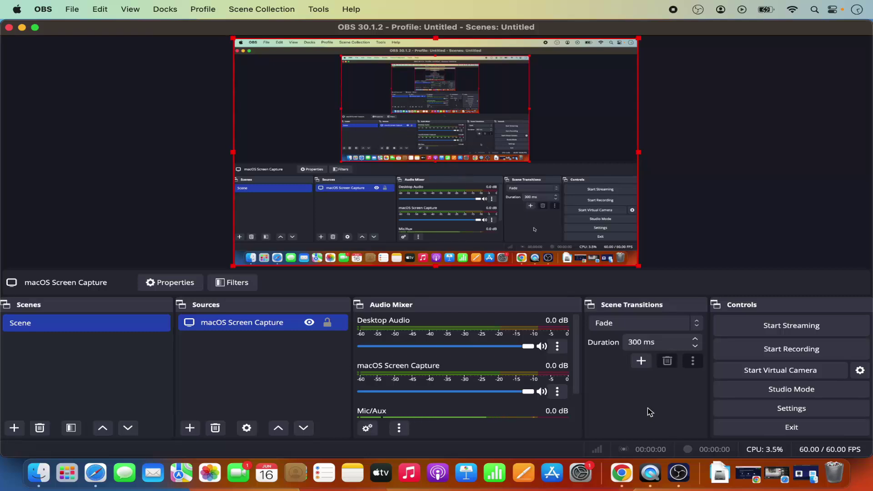
Step: Open the output settings and choose MPEG-4 (.mp4) as the recording format
click(754, 412)
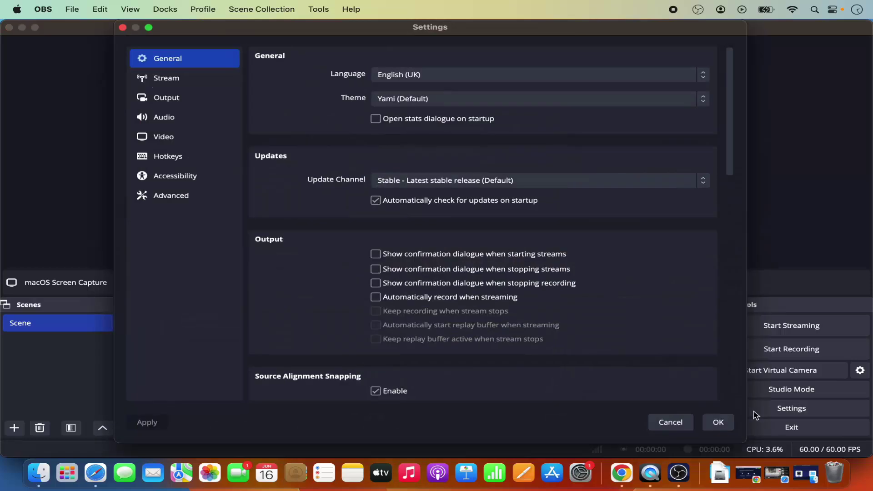
click(167, 96)
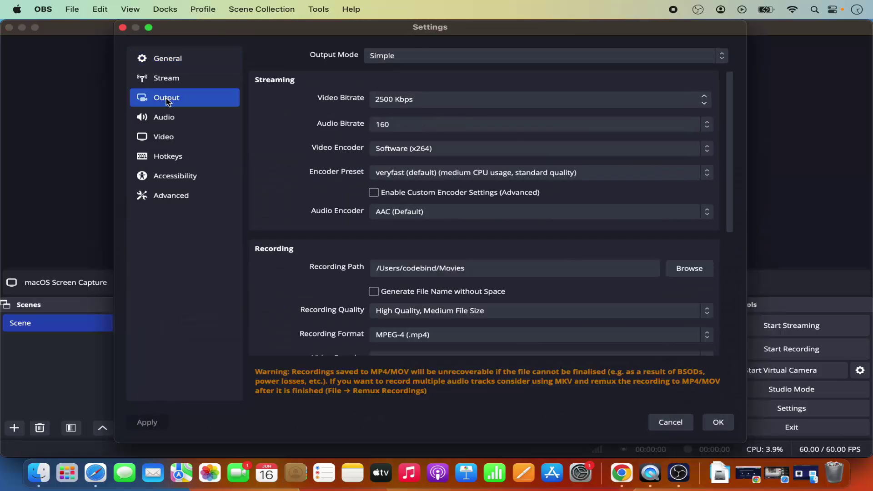
scroll(440, 284, down, 3)
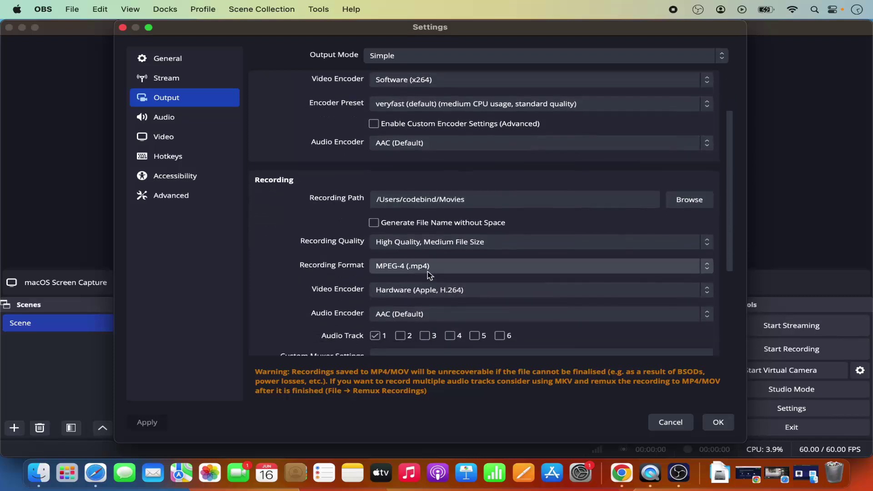
click(430, 266)
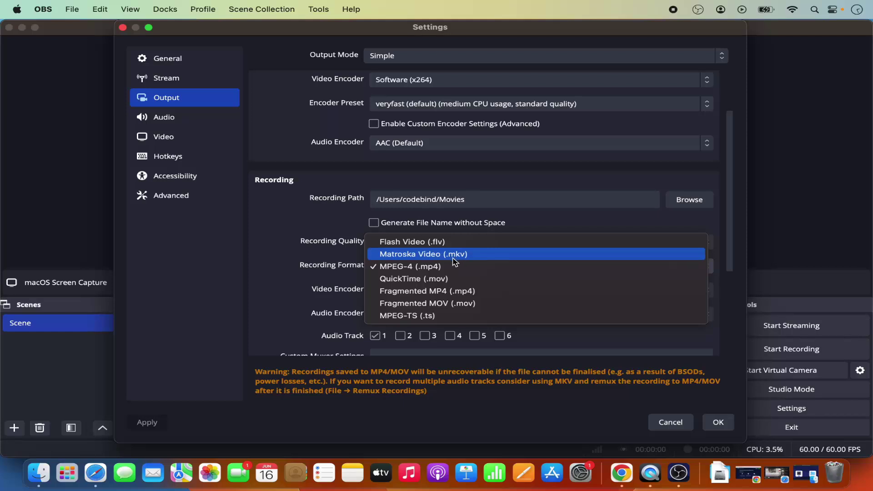
click(440, 267)
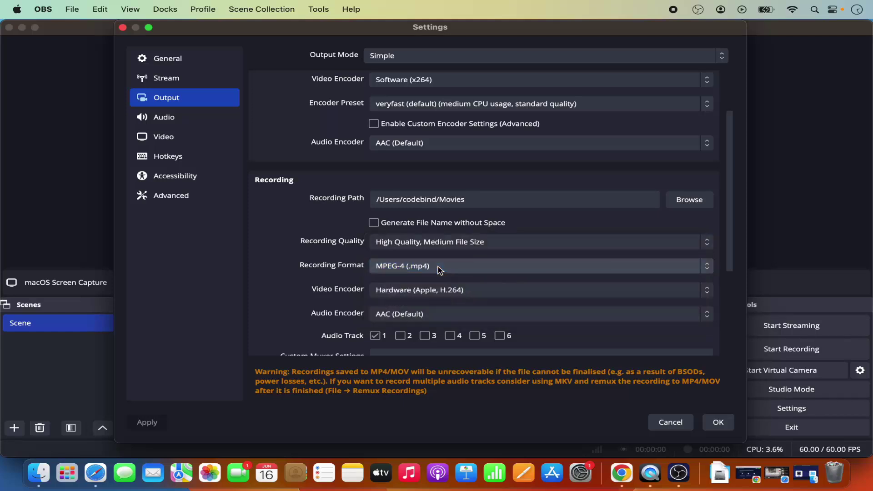
Step: Review the available microphone devices for Mic/Auxiliary Audio in the audio settings, keeping Default
click(173, 122)
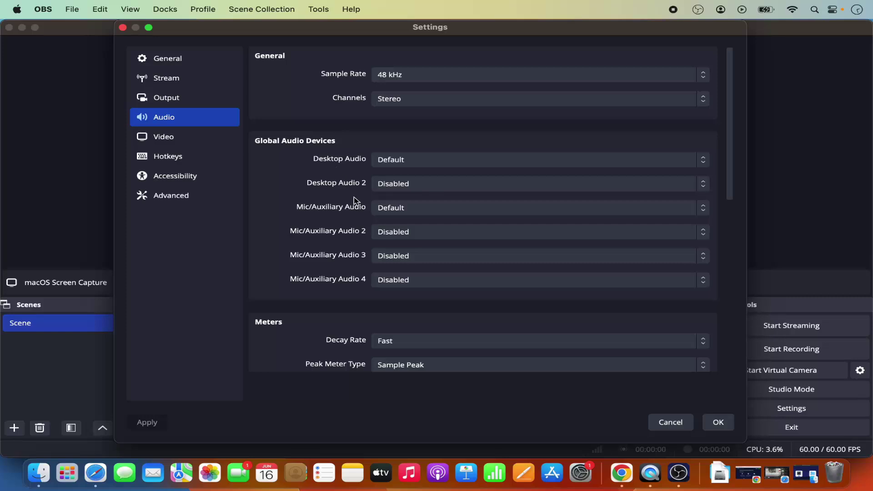
click(386, 211)
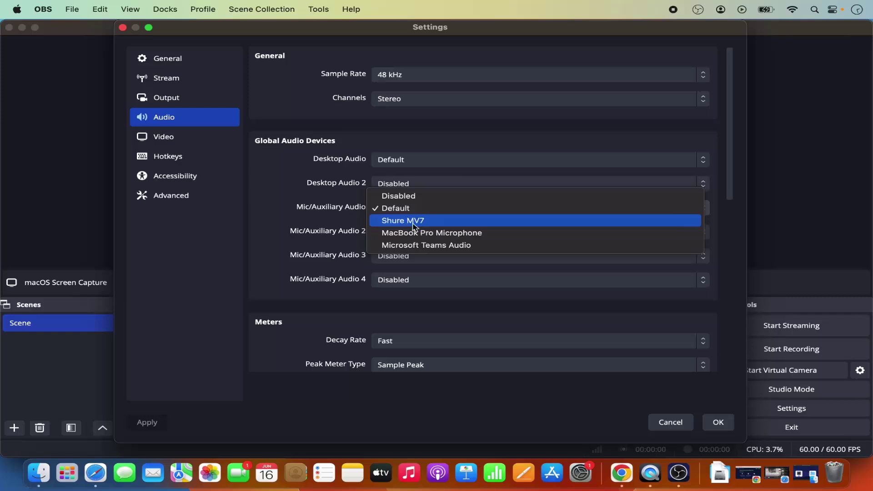
click(339, 203)
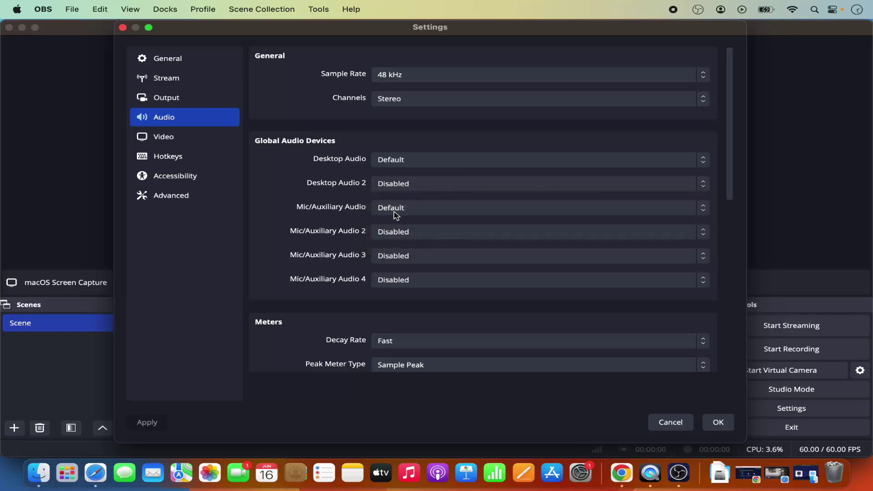
Step: Check the recording path in the output settings and accept the settings
click(190, 101)
click(384, 268)
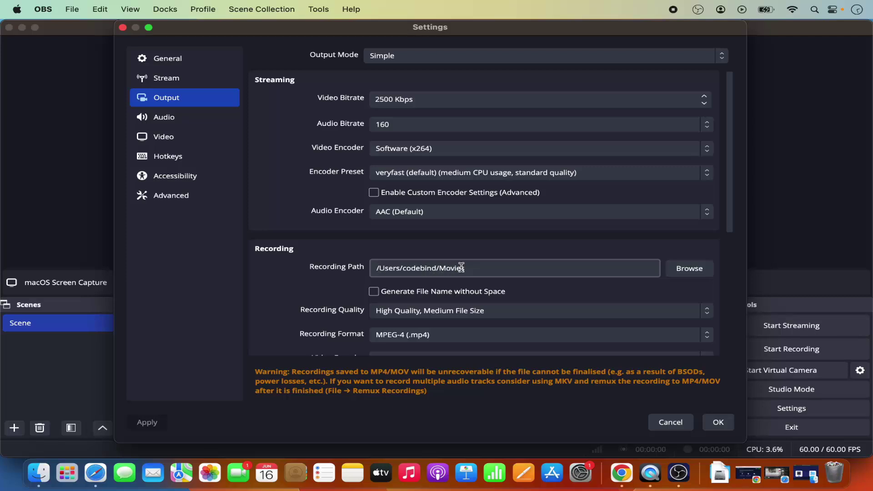
drag(474, 267, 372, 267)
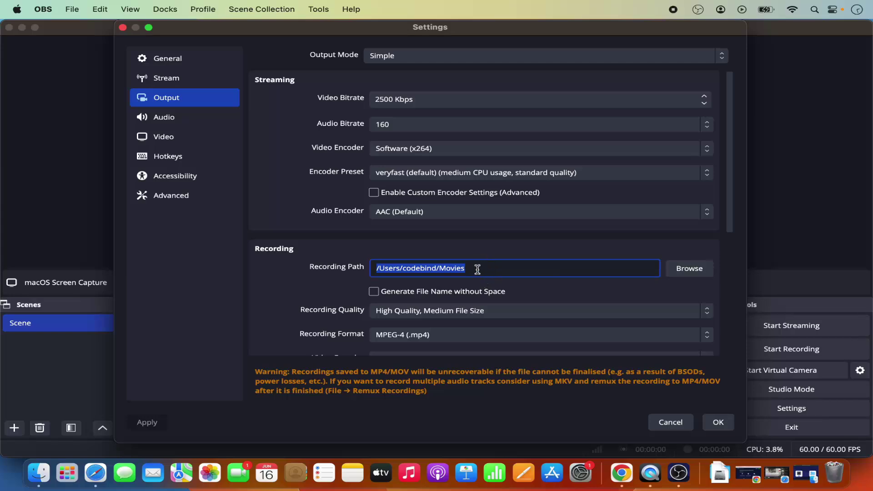
click(715, 423)
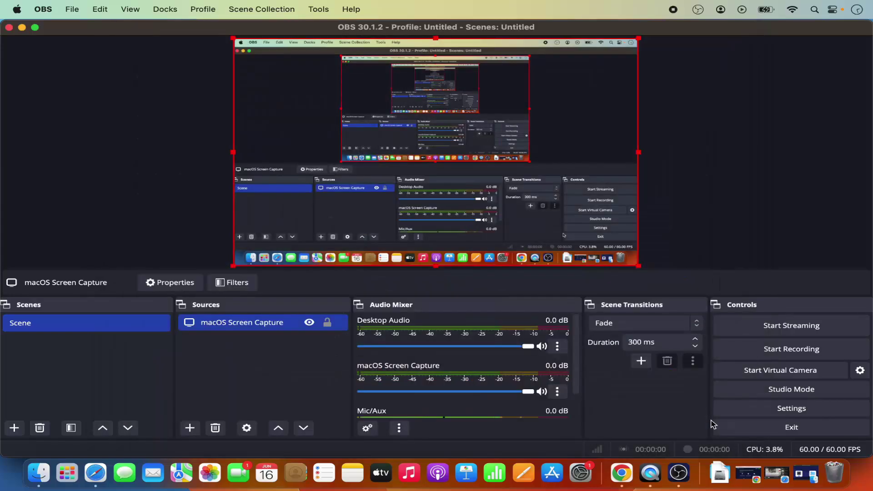
Step: Record a short test clip while showing the OBS website's home page in Chrome, and stop the recording back in OBS
click(776, 353)
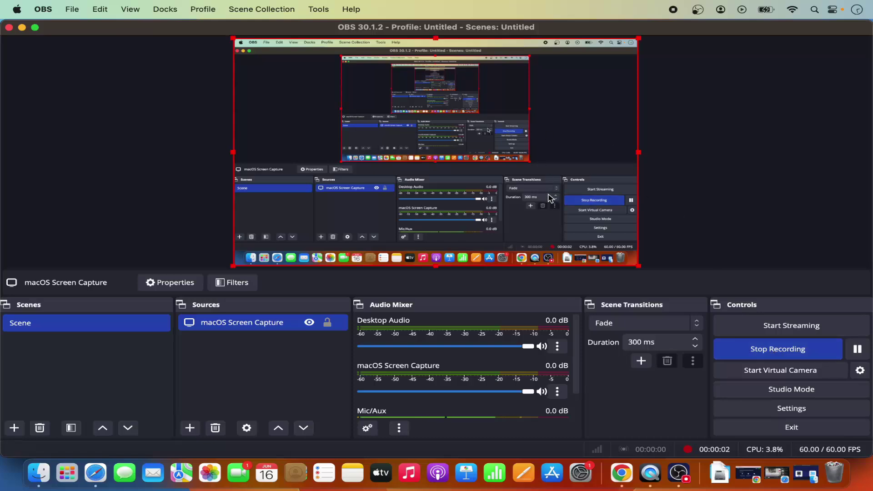
click(22, 28)
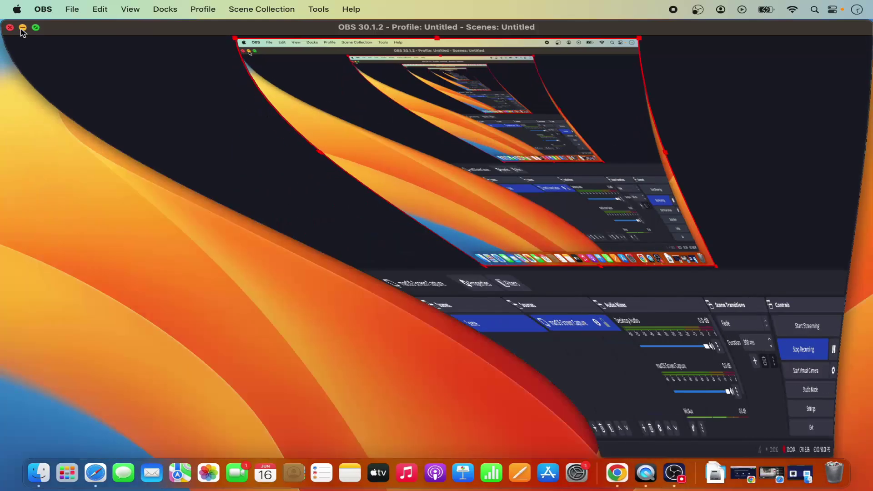
click(602, 473)
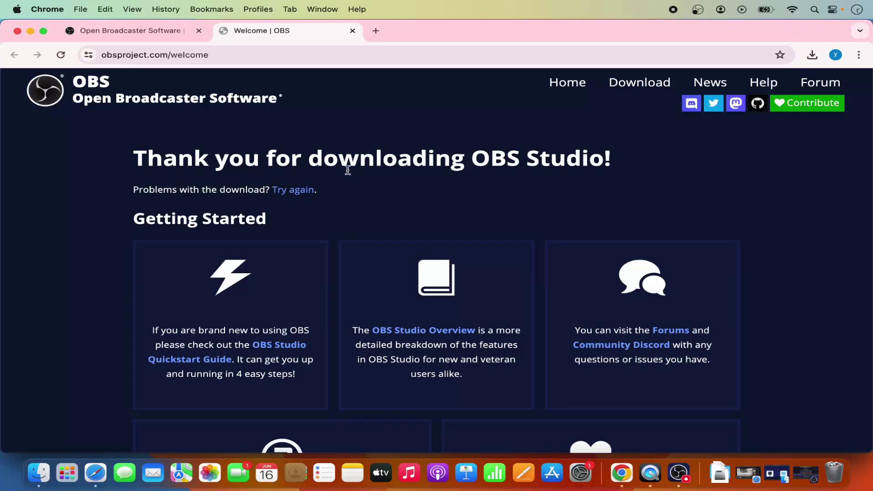
click(177, 35)
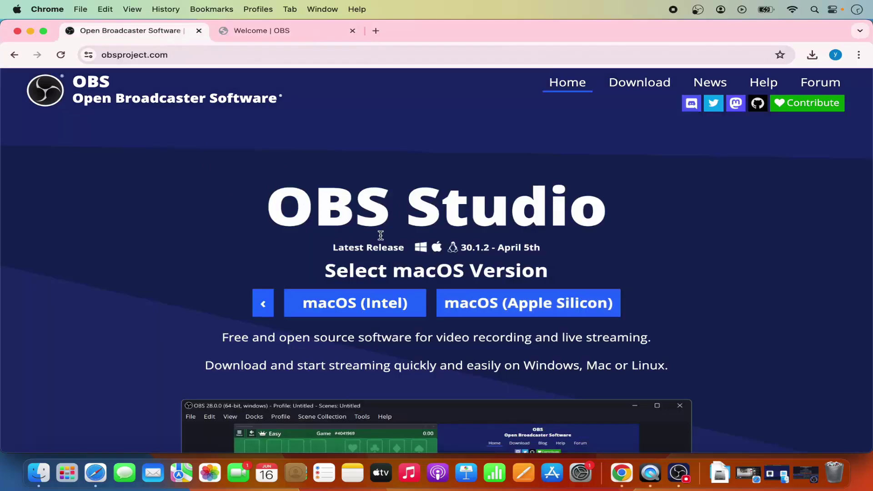
click(30, 31)
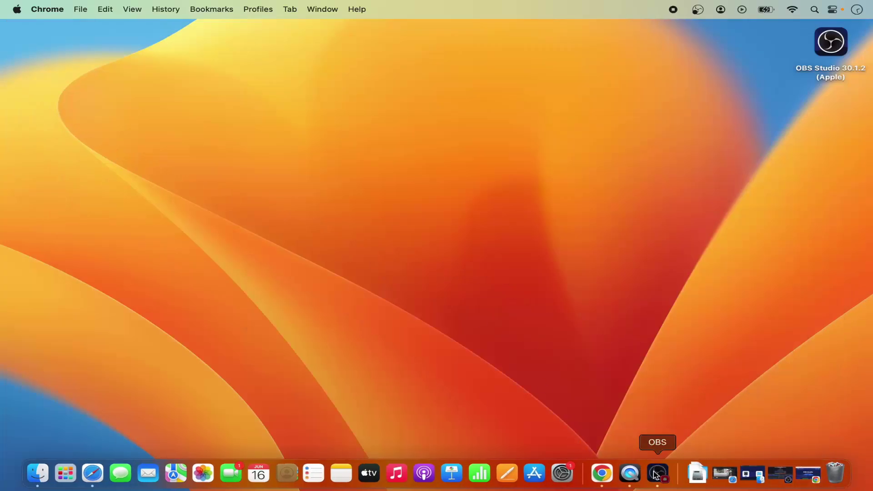
click(655, 475)
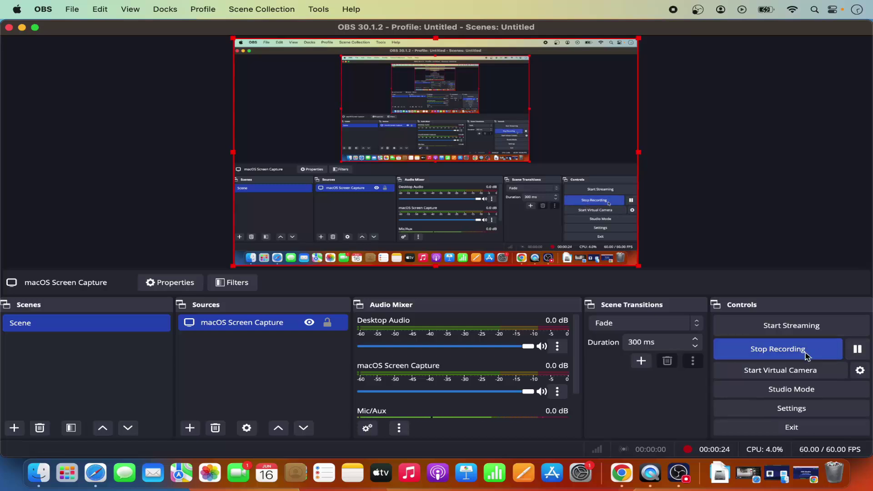
click(771, 350)
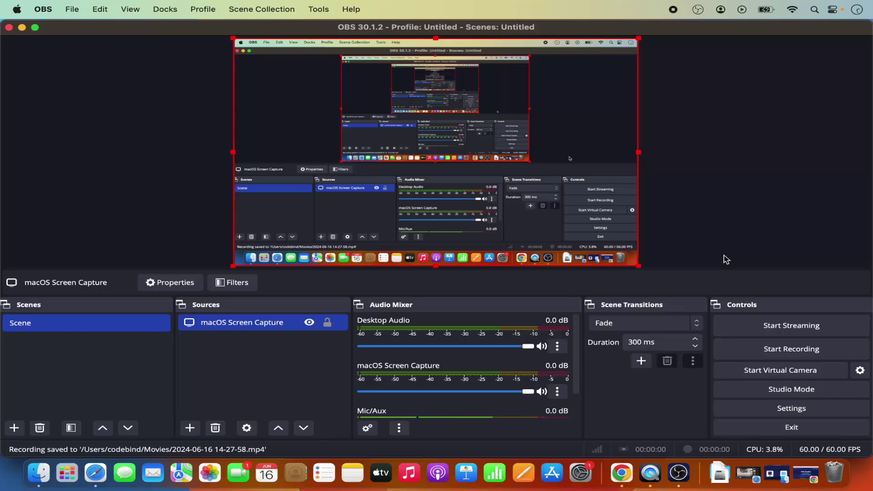
Step: Minimize OBS and open the Movies folder inside the home folder in Finder
click(22, 30)
click(146, 57)
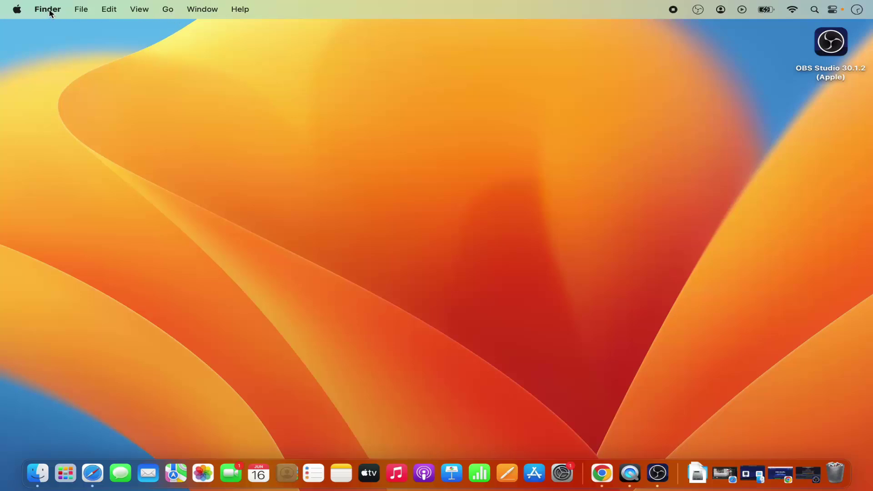
click(169, 9)
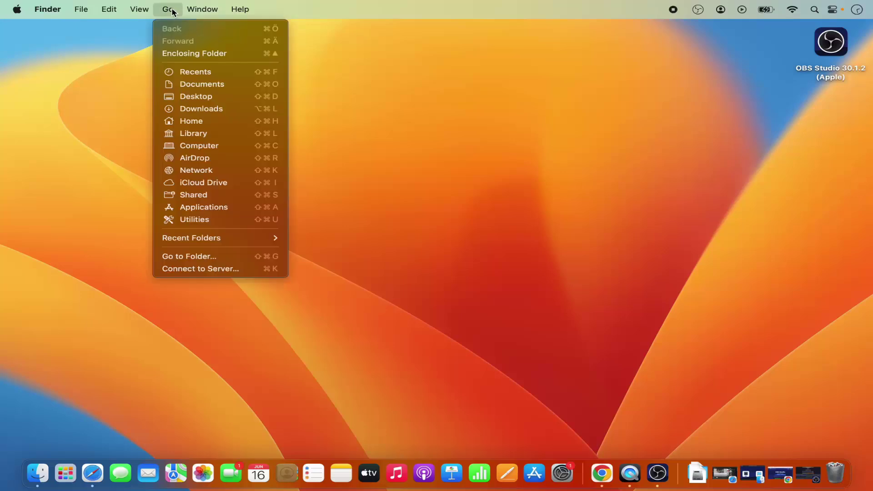
click(199, 121)
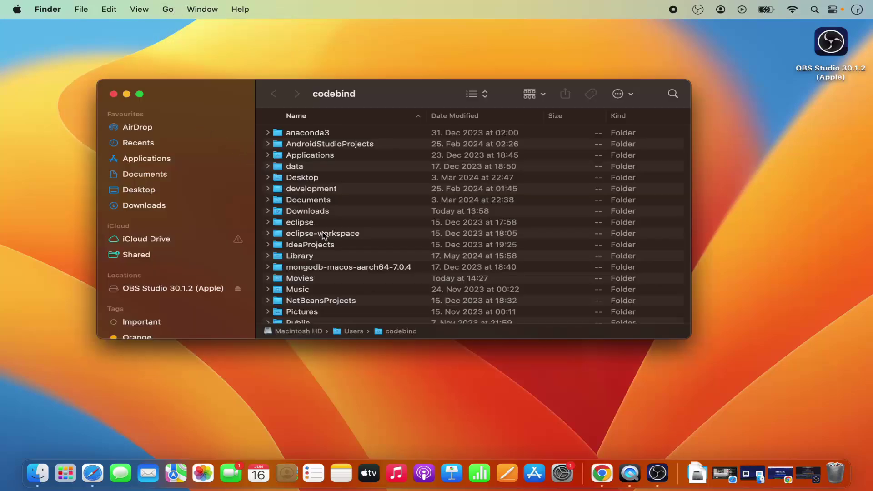
scroll(324, 235, down, 3)
scroll(318, 234, down, 1)
double_click(309, 224)
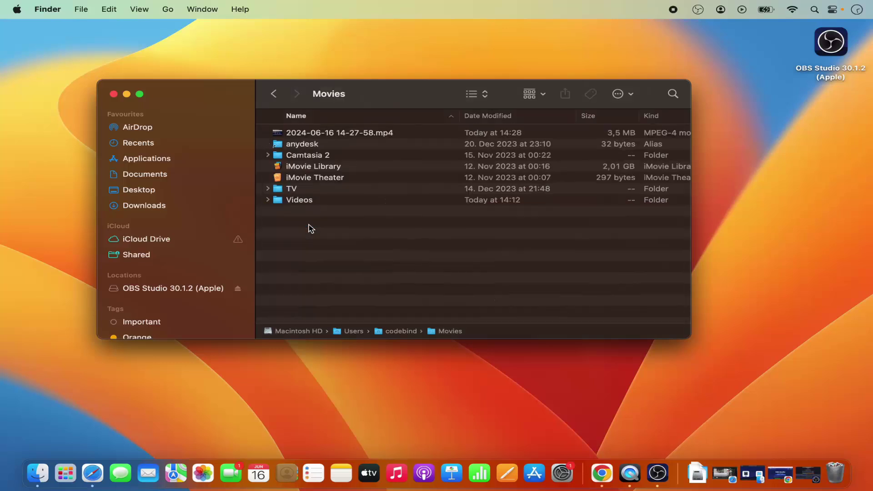
click(335, 135)
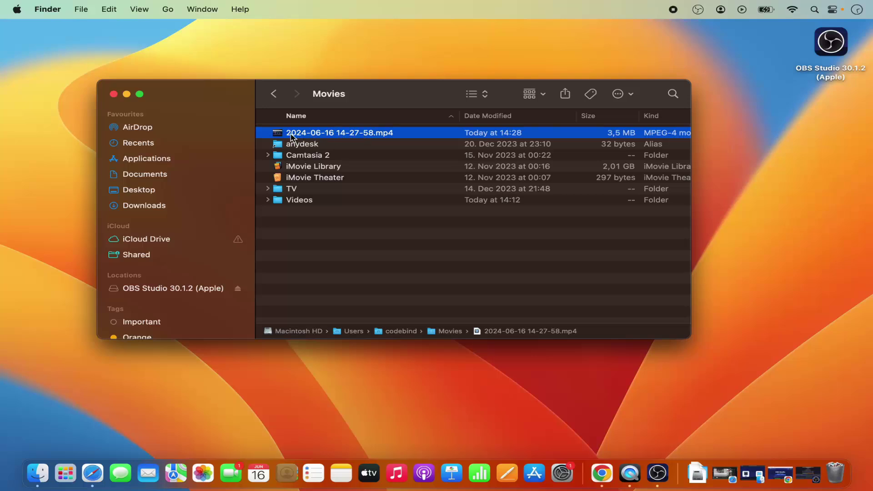
double_click(324, 138)
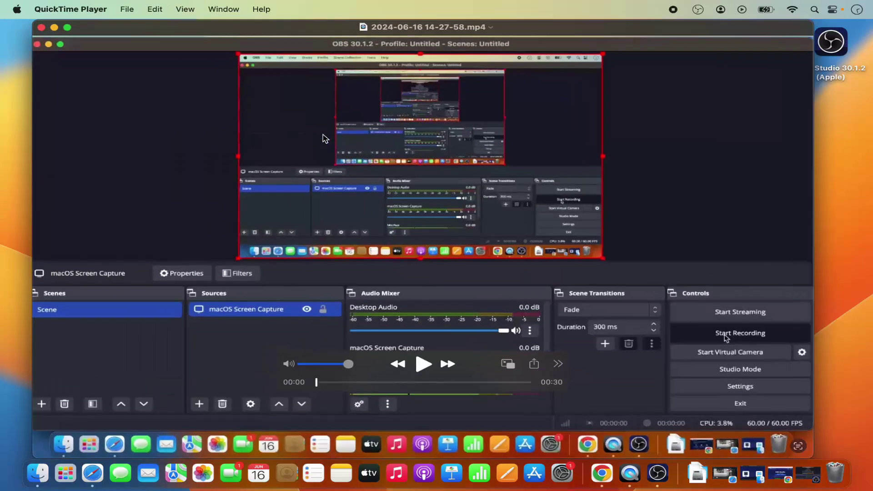
click(424, 364)
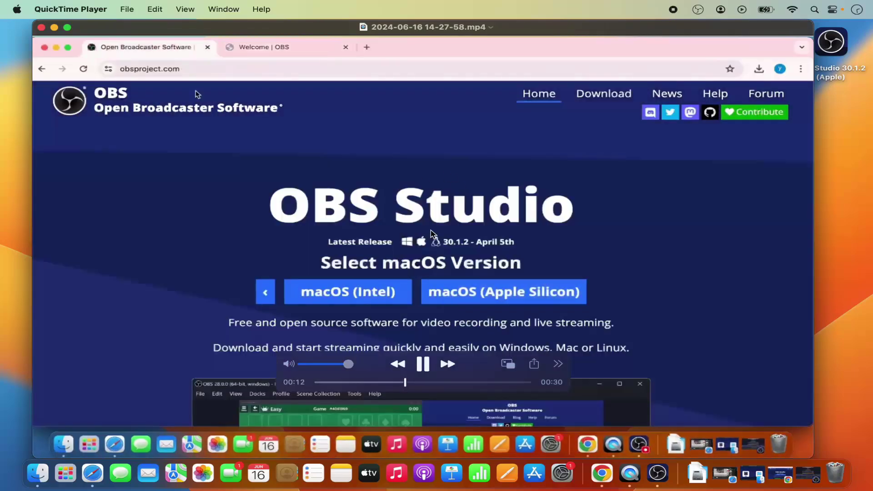
click(474, 382)
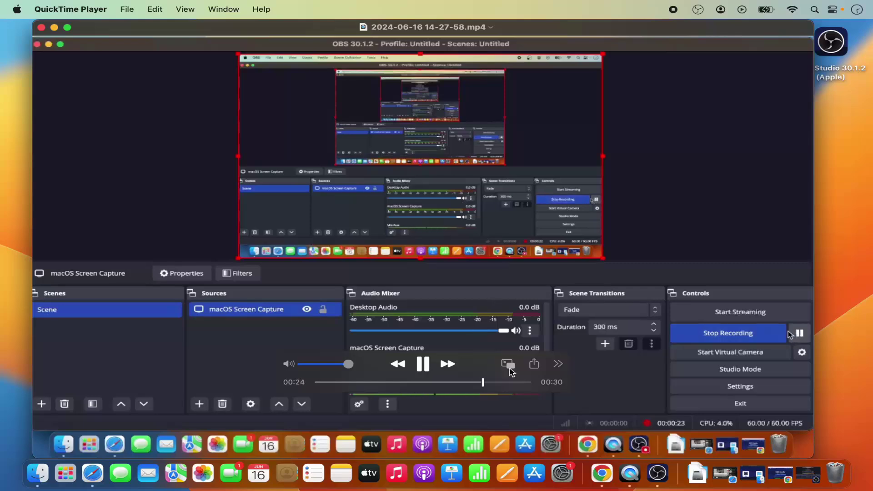
drag(457, 386, 411, 383)
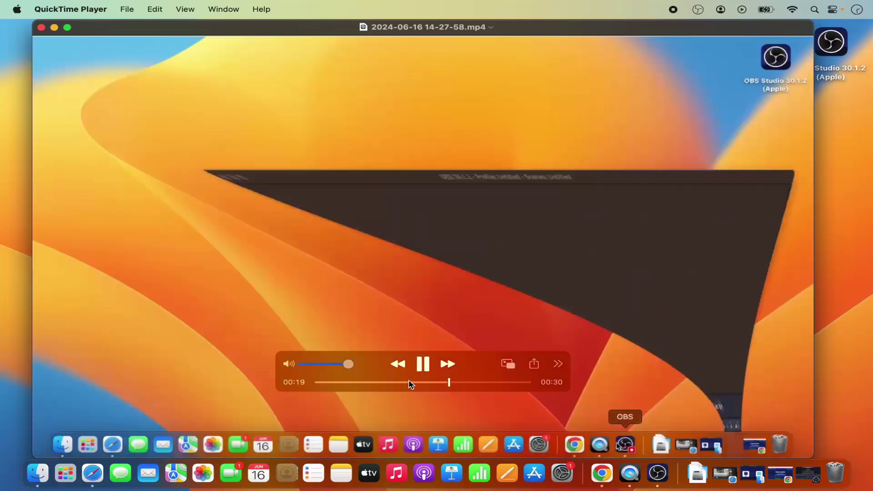
click(380, 383)
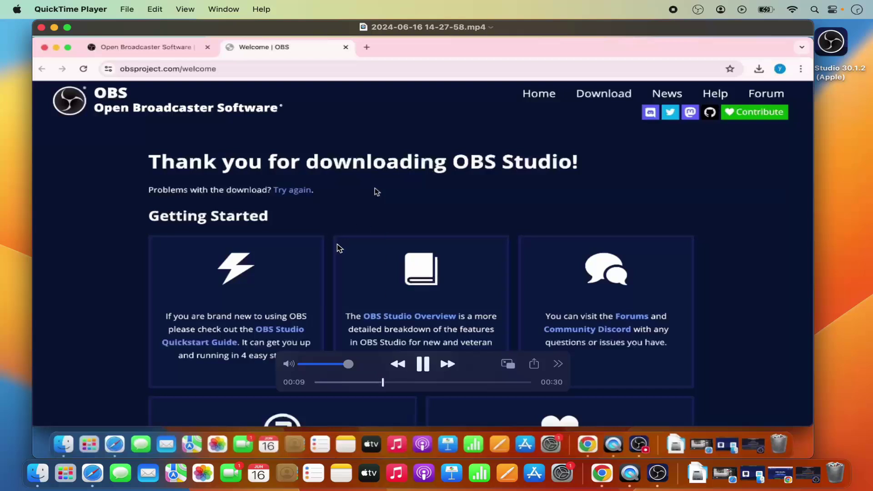
click(424, 365)
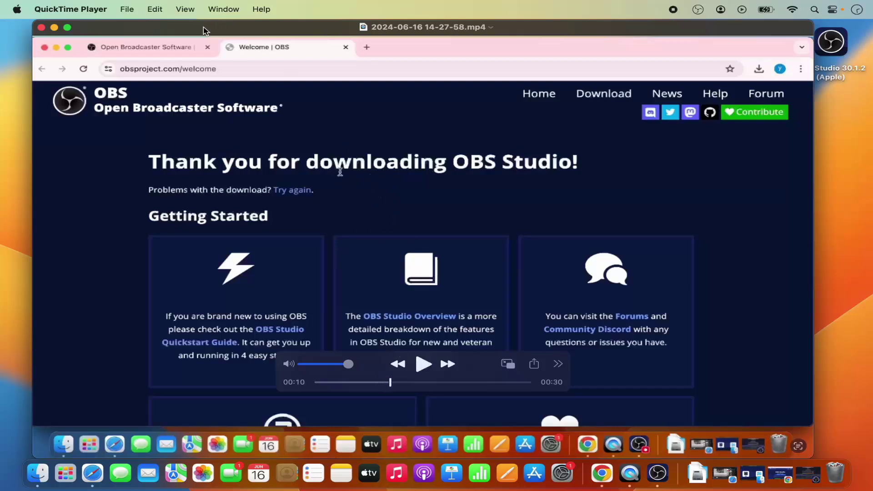
Step: Close the recording's player window and minimize the Movies folder window
drag(189, 34, 208, 47)
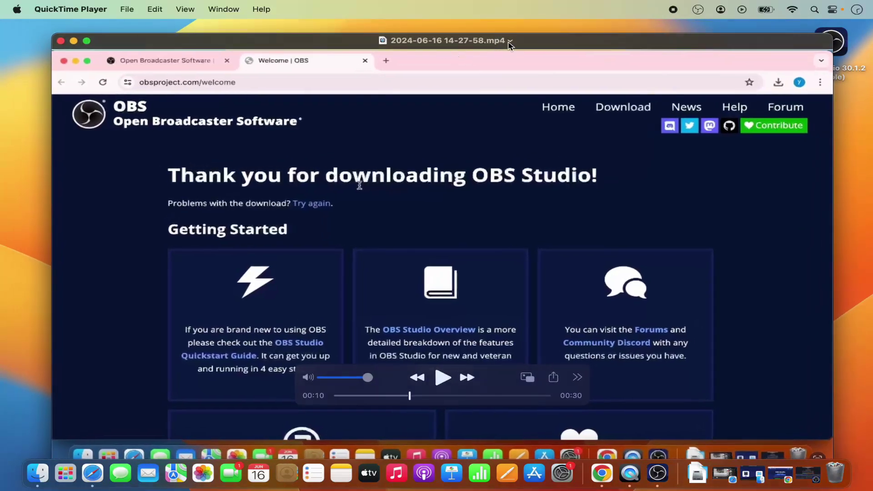
click(61, 41)
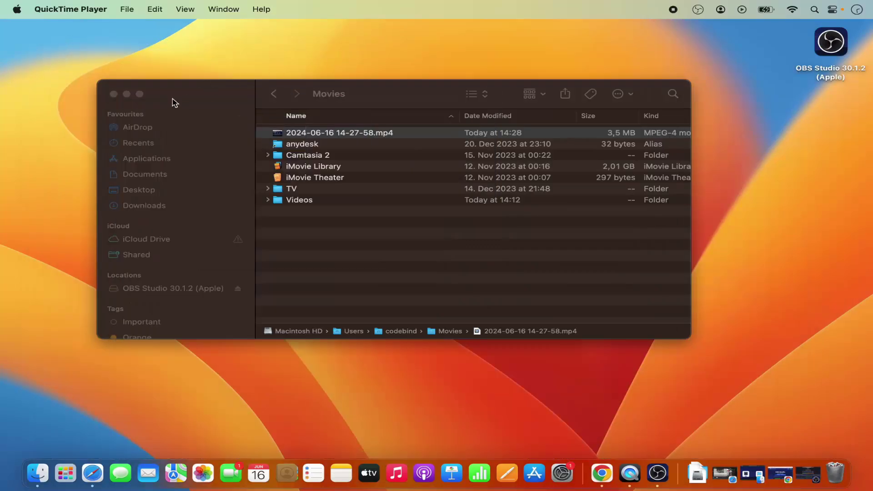
click(126, 94)
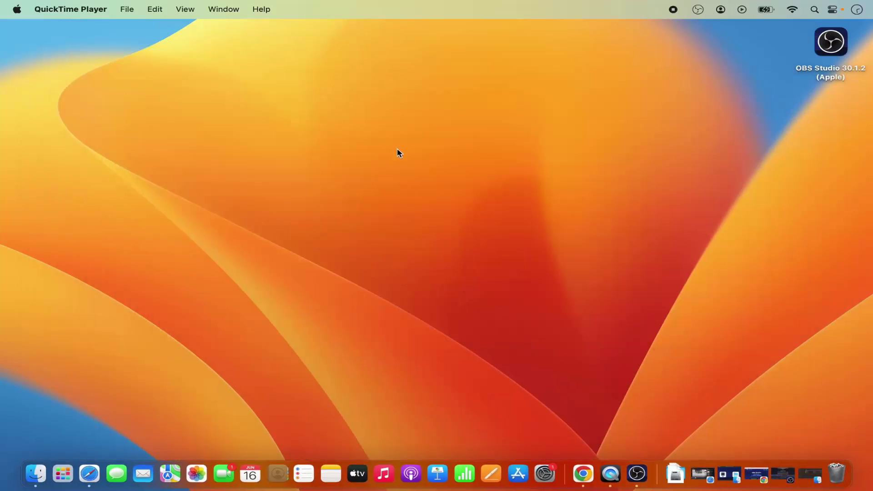